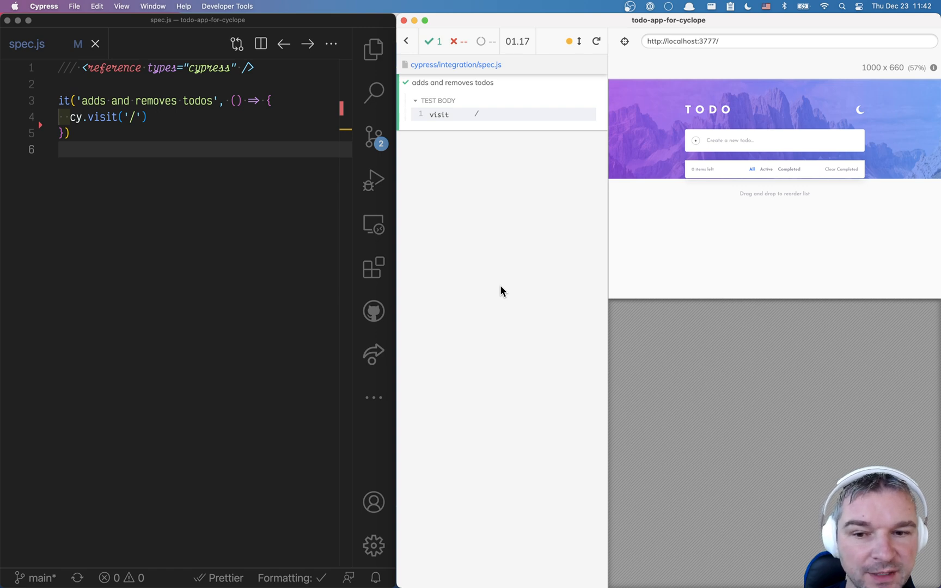
Enlarge the app preview and add a todo named 'one' by hand.
click(196, 120)
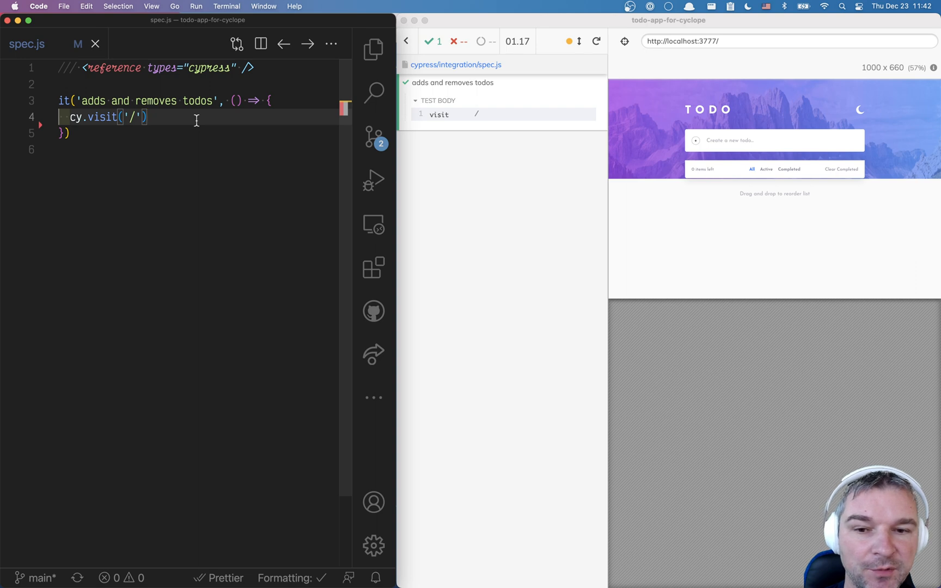
click(618, 247)
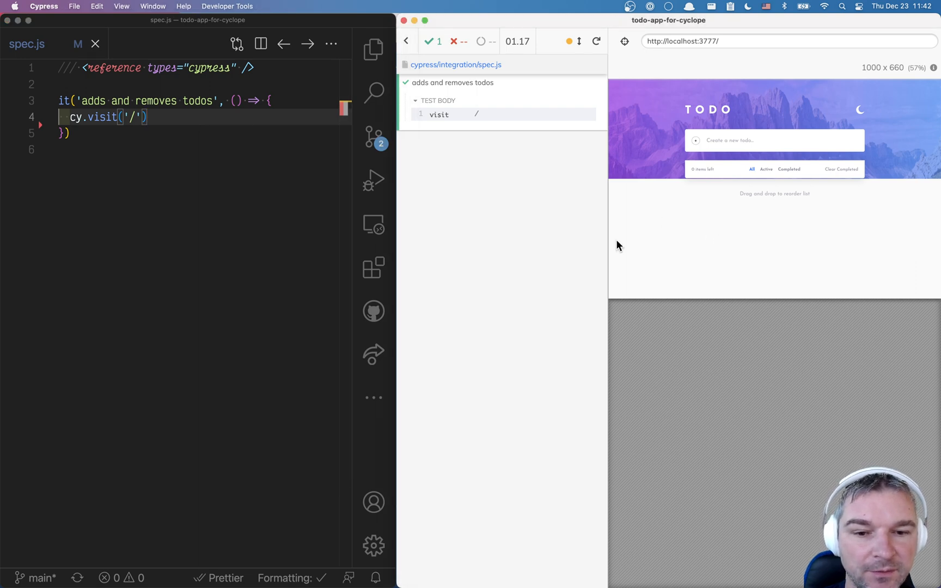
drag(610, 239, 559, 232)
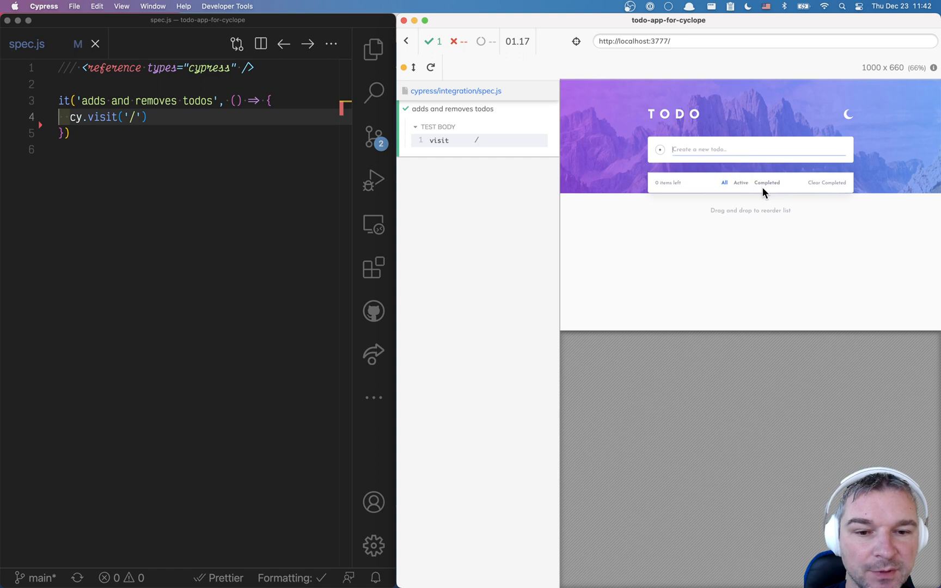
click(684, 149)
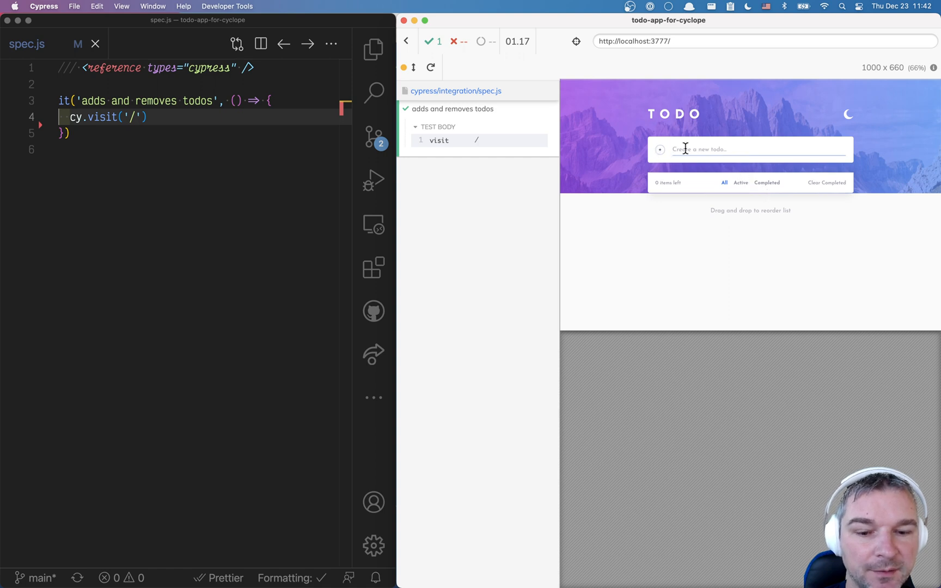
text(one)
key(Return)
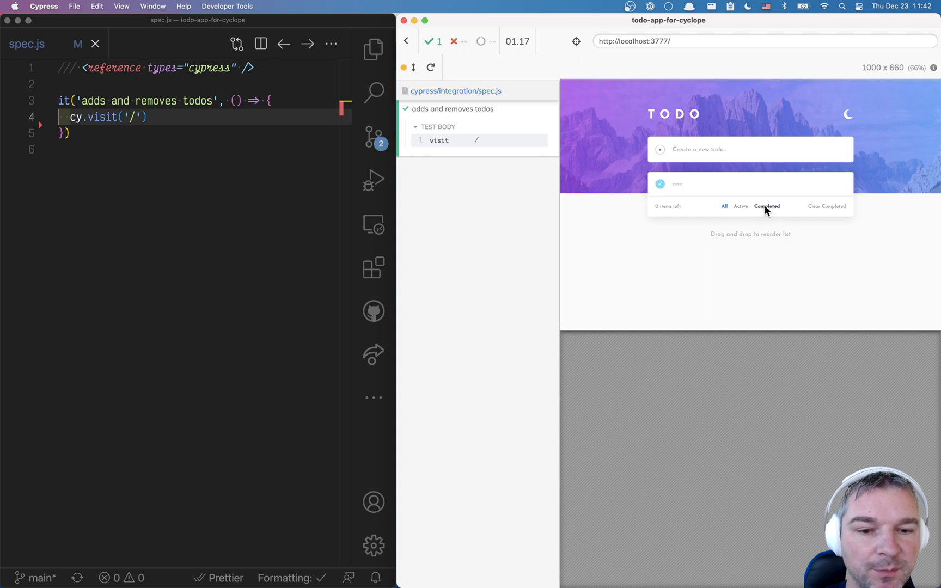
Show all todos, uncheck 'one', and widen the command log again.
click(724, 206)
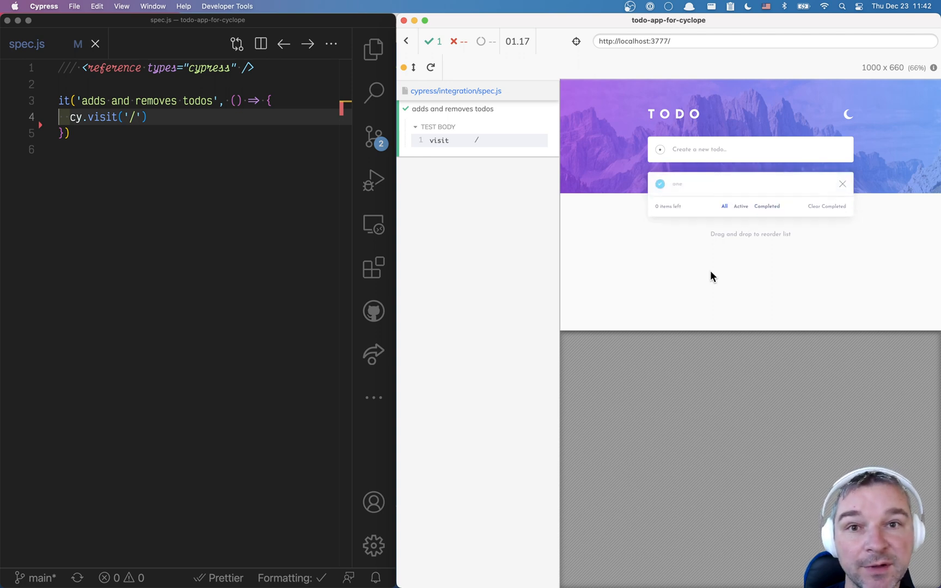
click(660, 183)
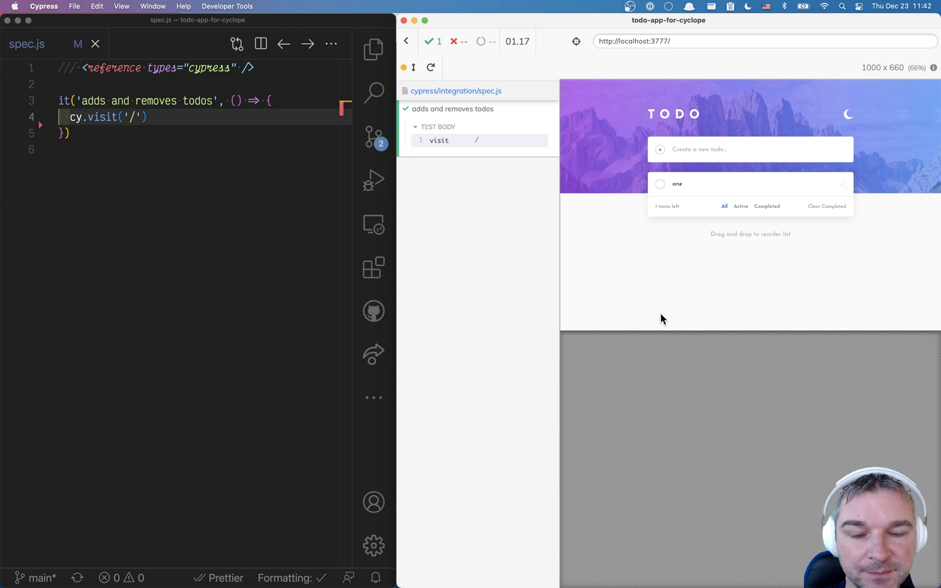
click(229, 111)
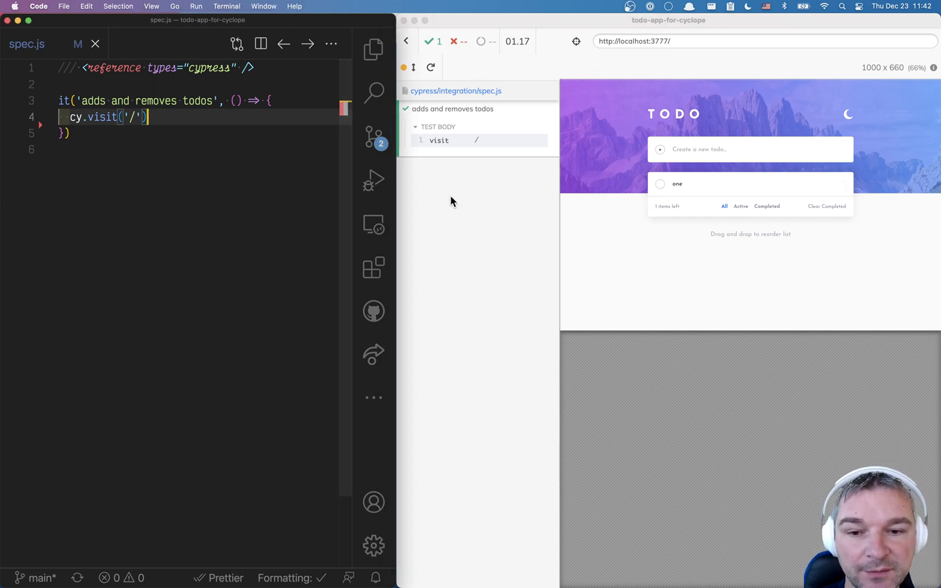
click(546, 196)
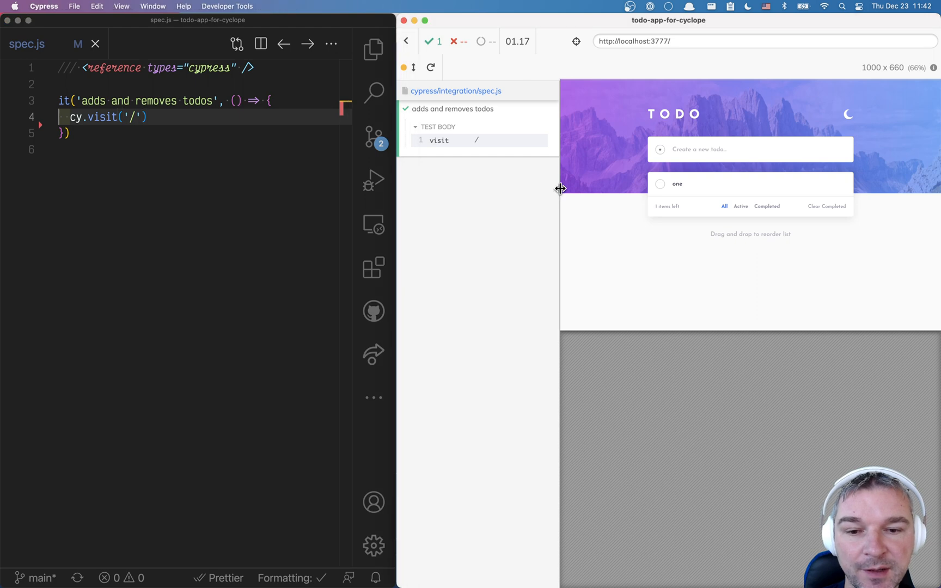
drag(561, 189, 588, 190)
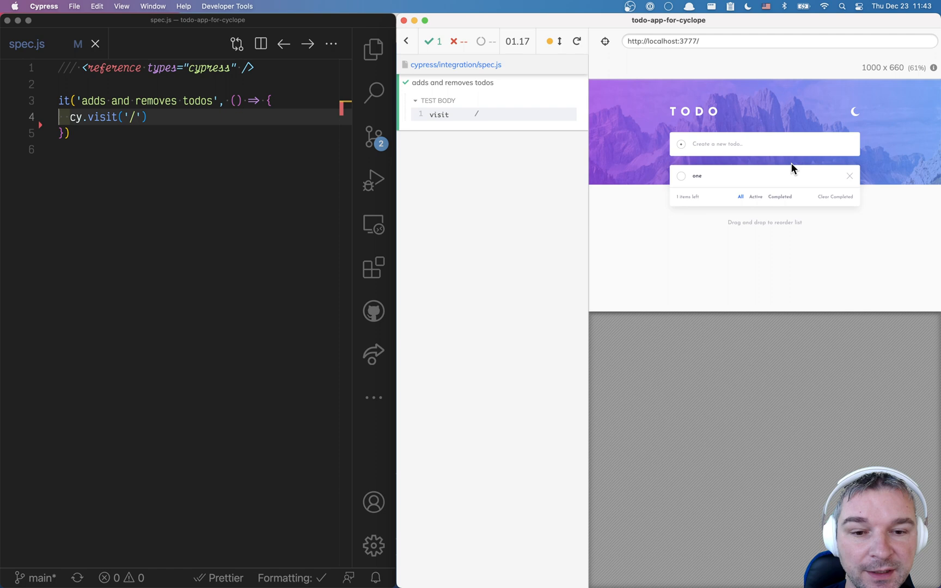
mouse_move(750, 185)
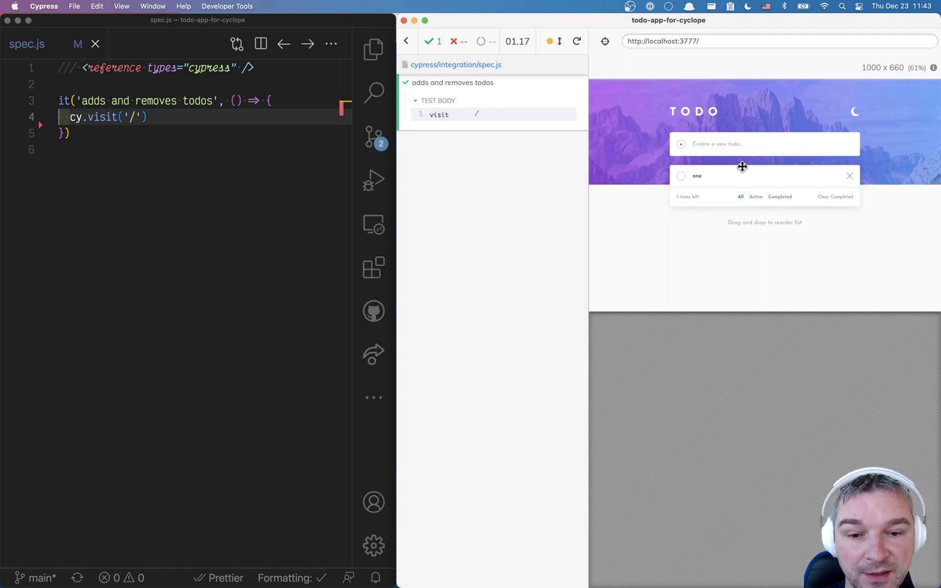
click(211, 120)
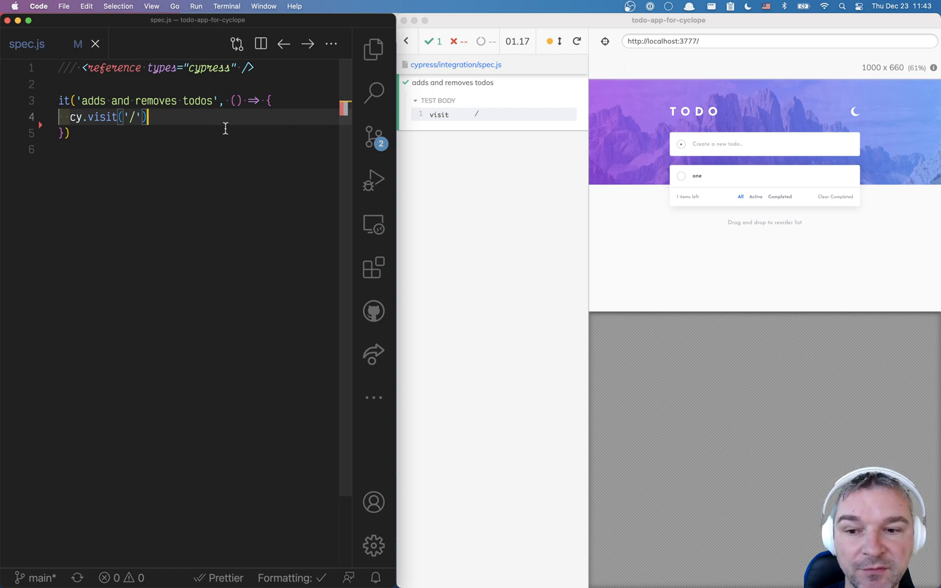
Add "experimentalStudio": true to cypress.json and save it.
key(super+p)
text(cyp)
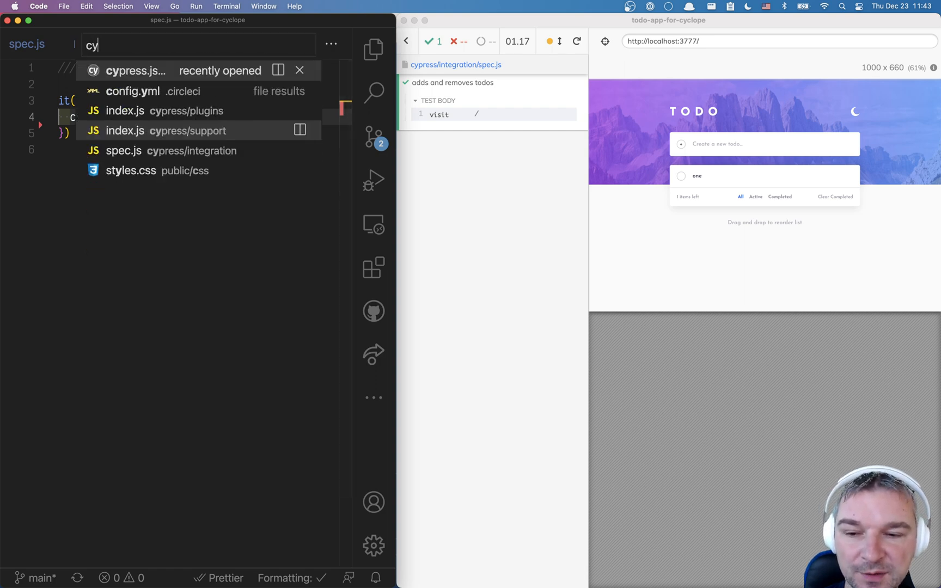
key(Return)
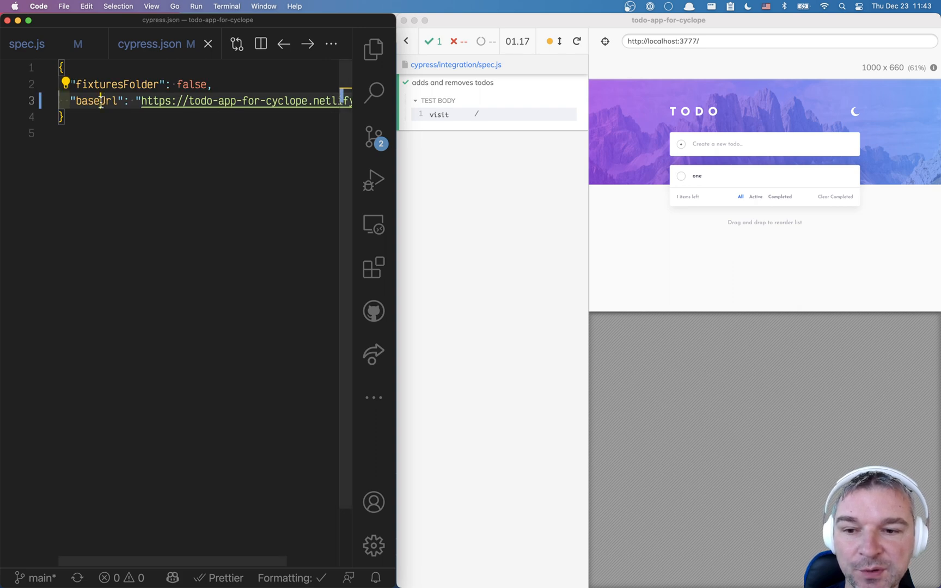
key(End)
key(Return)
text("exp)
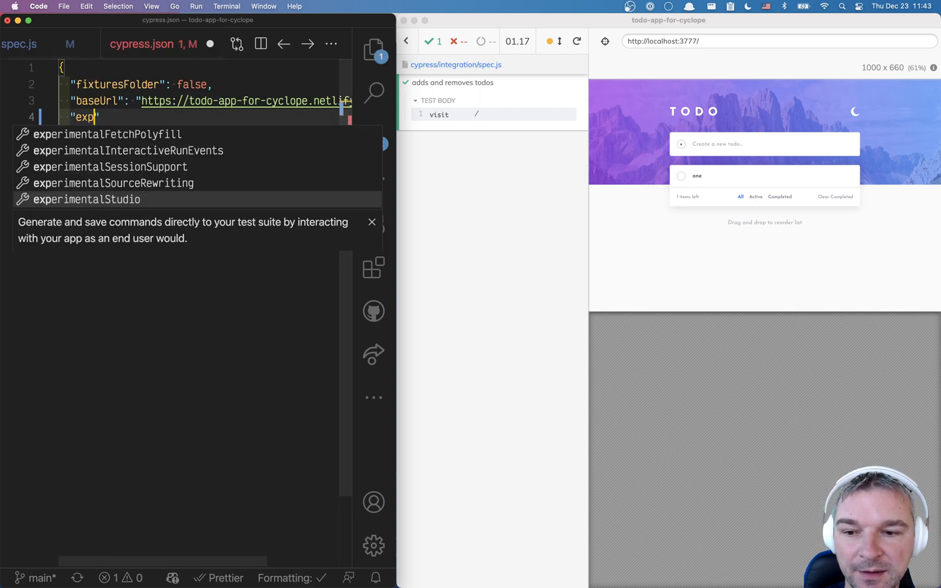
key(Return)
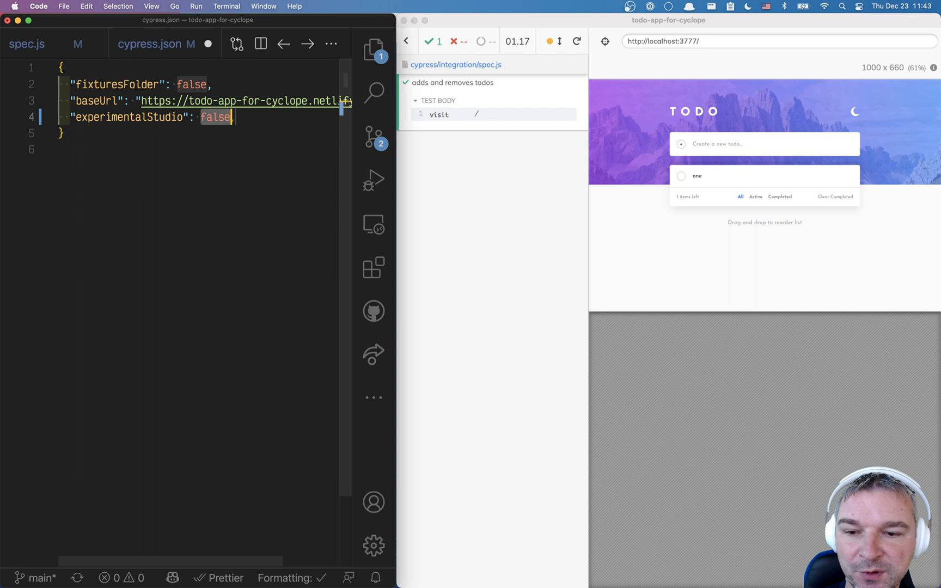
text(true)
key(super+s)
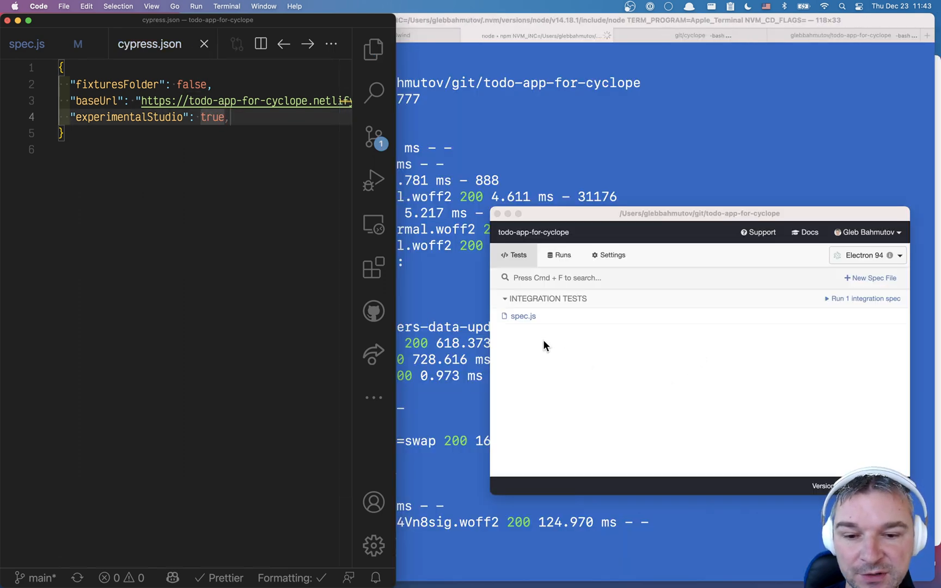
Run spec.js from the Cypress launcher and focus the runner window.
click(539, 316)
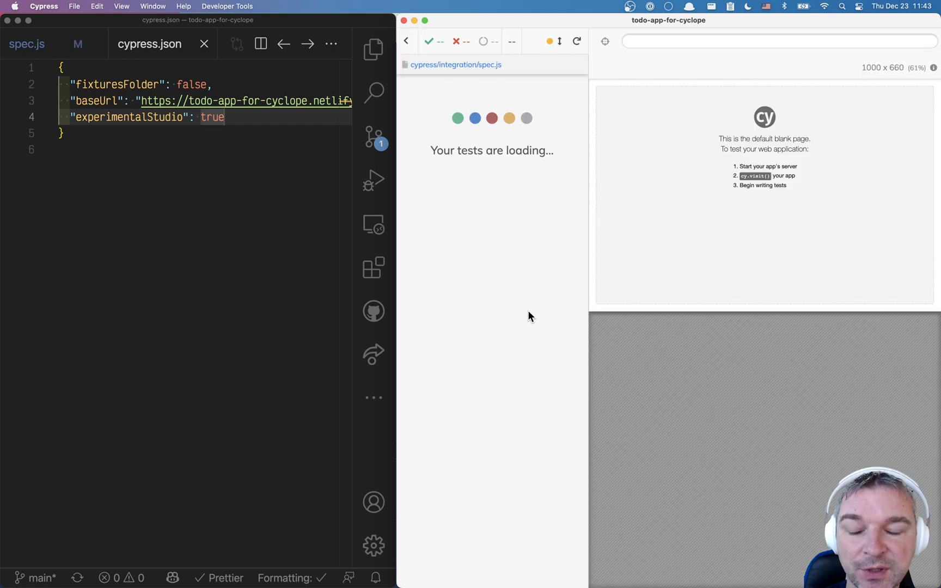
click(205, 45)
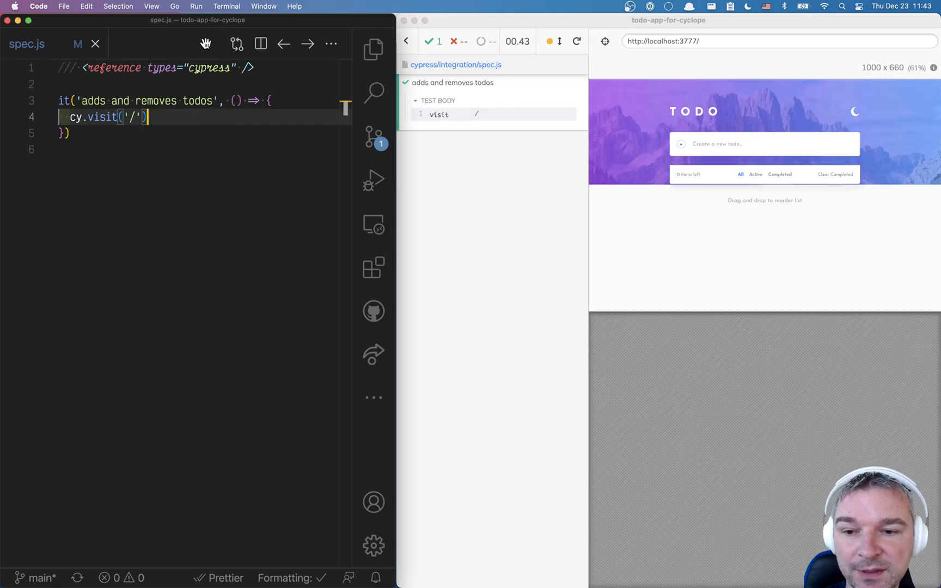
click(475, 174)
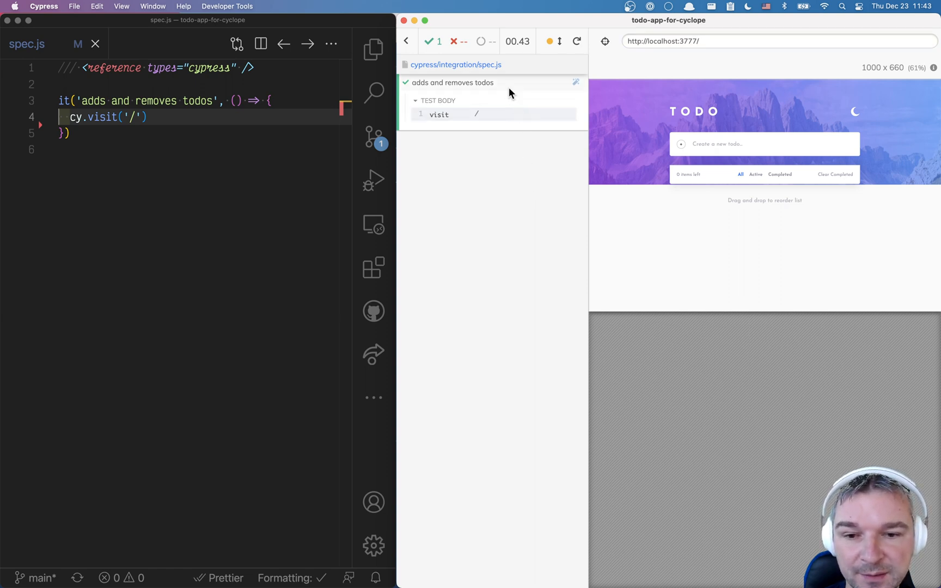
mouse_move(453, 83)
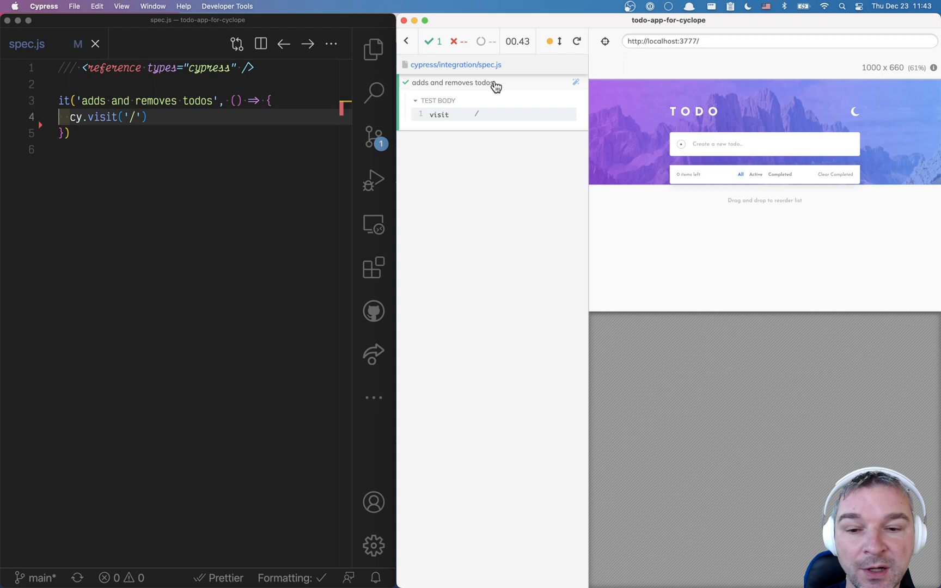
Launch Studio via Add Commands to Test and dismiss the Studio BETA overview.
click(576, 85)
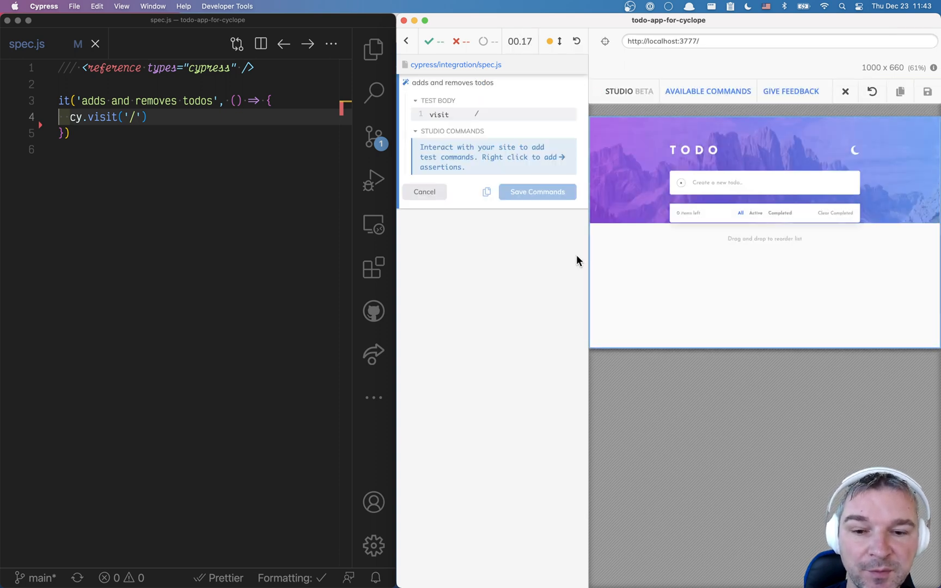
click(618, 91)
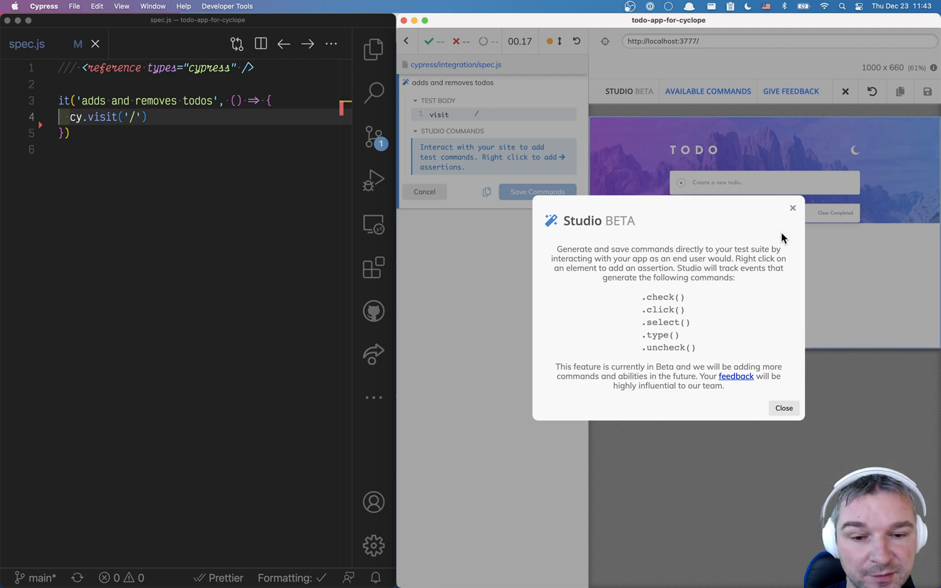
click(795, 209)
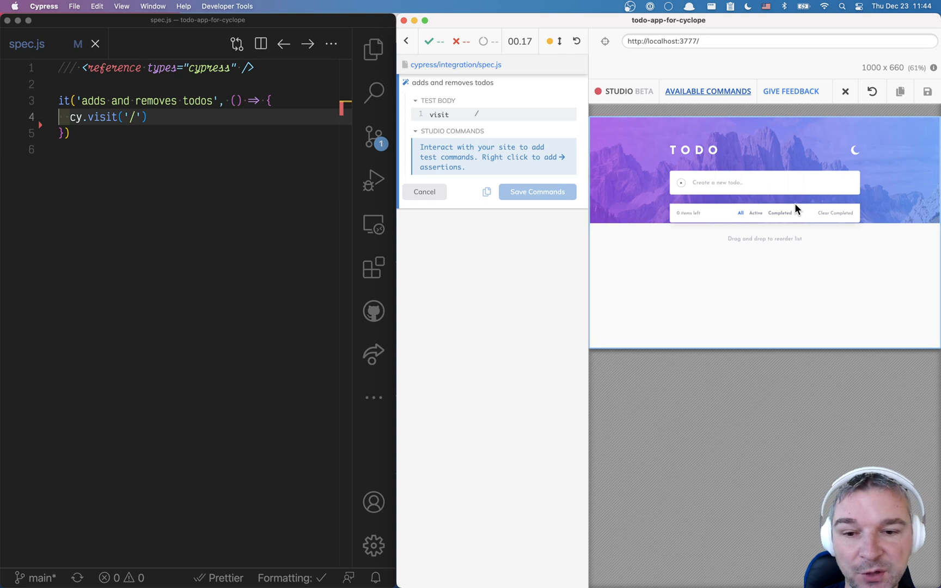
Record adding todos one, two and three, then cancel to discard the recording.
click(754, 181)
text(one)
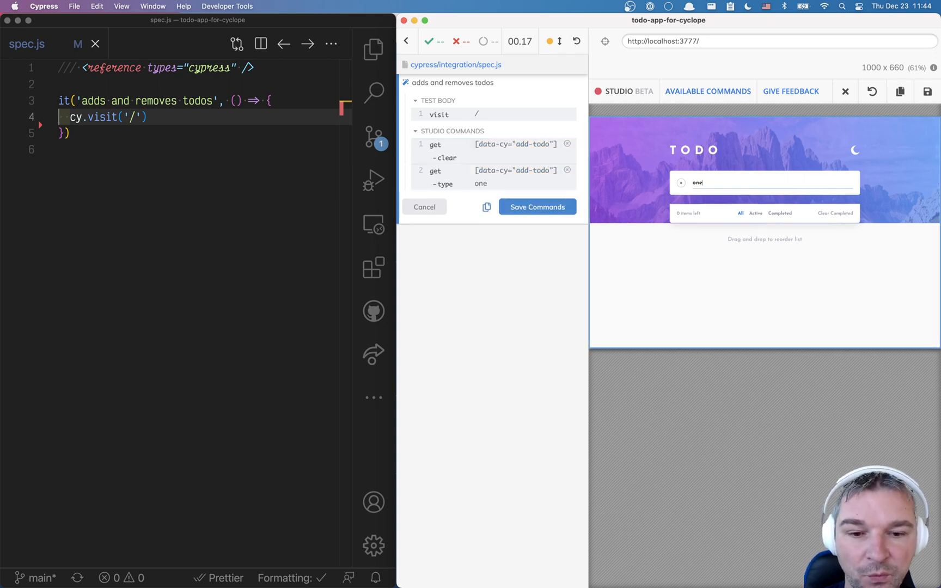
key(Return)
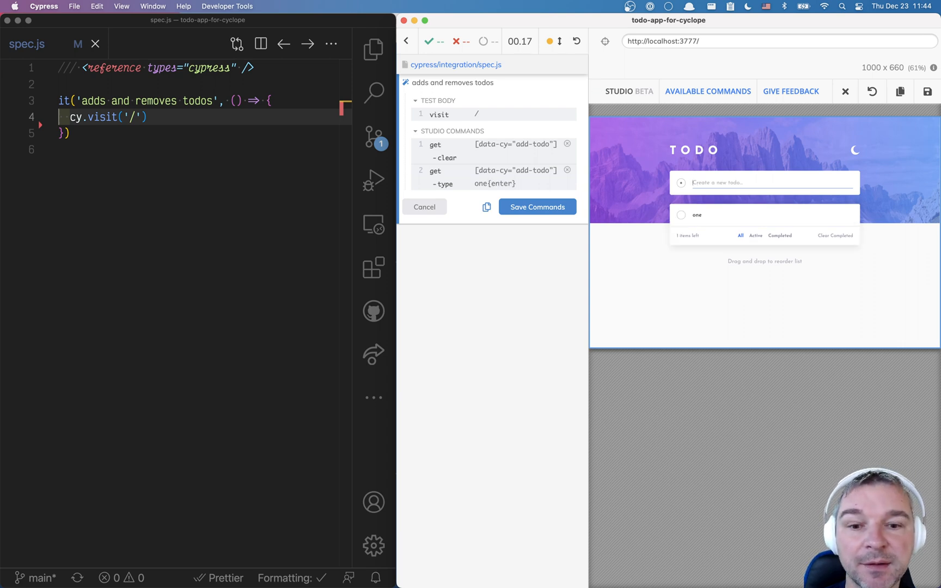
text(two)
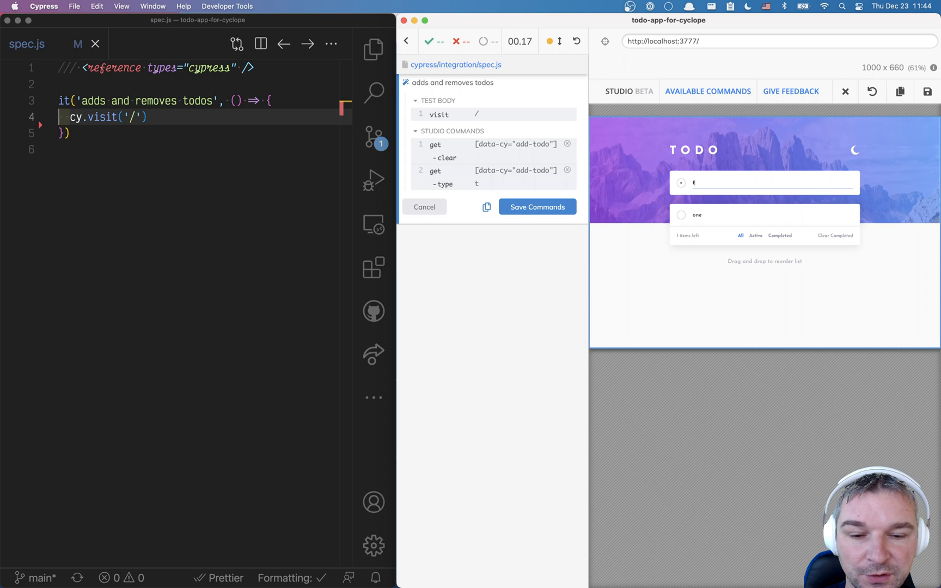
key(Return)
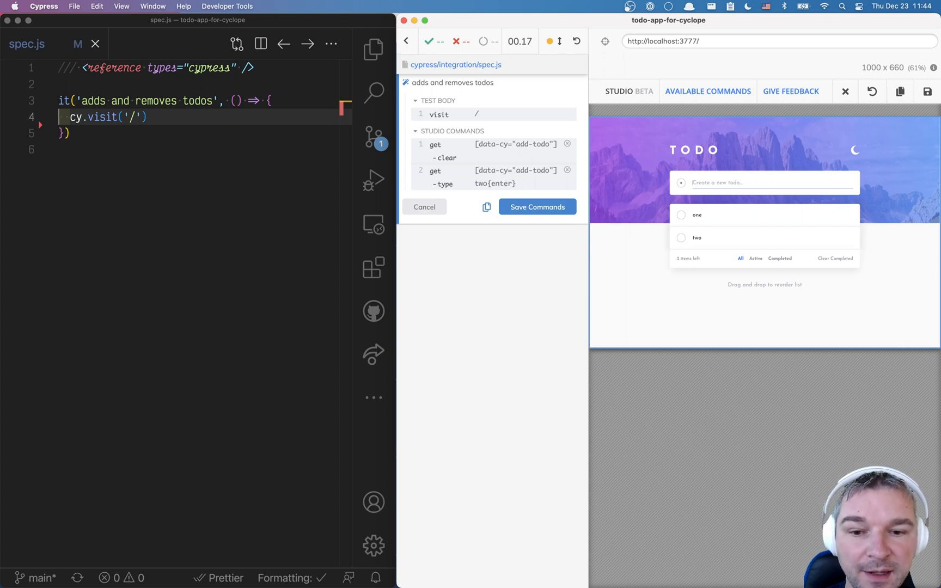
text(three)
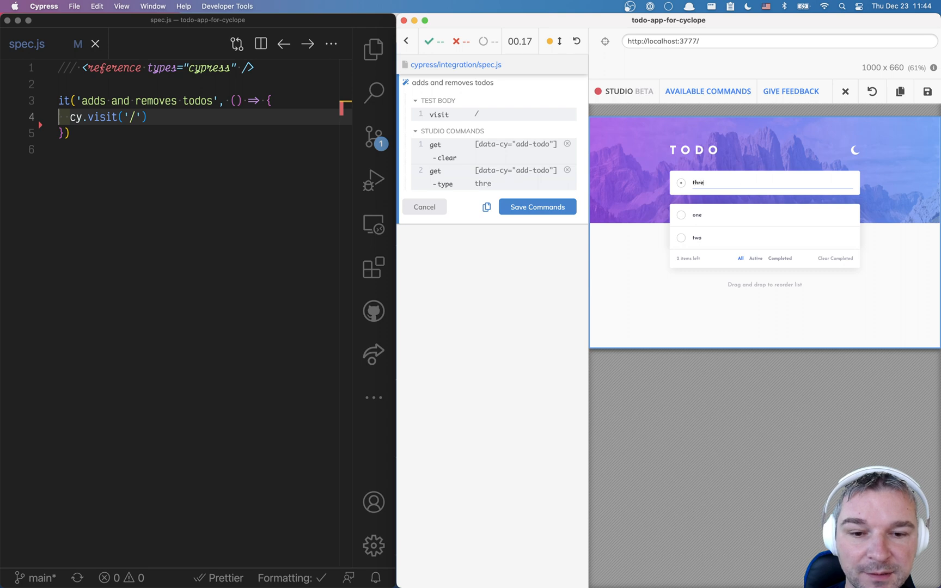
key(Return)
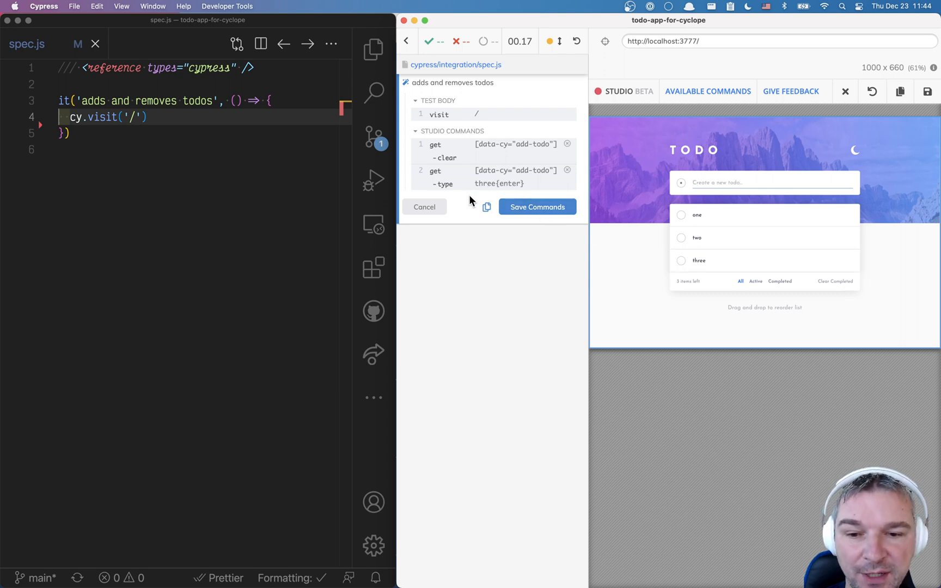
click(424, 207)
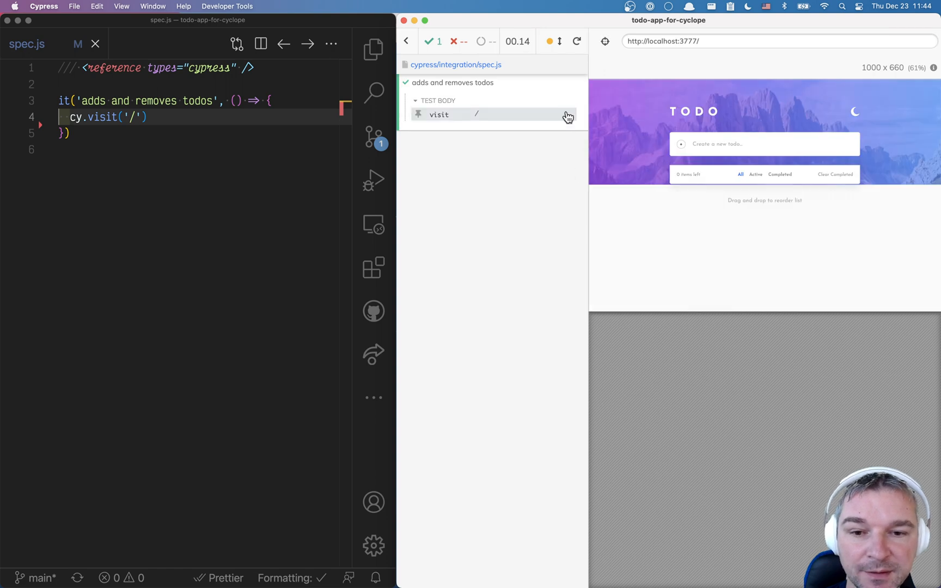
Record typing todos one, two and three, and save the commands into spec.js.
click(578, 83)
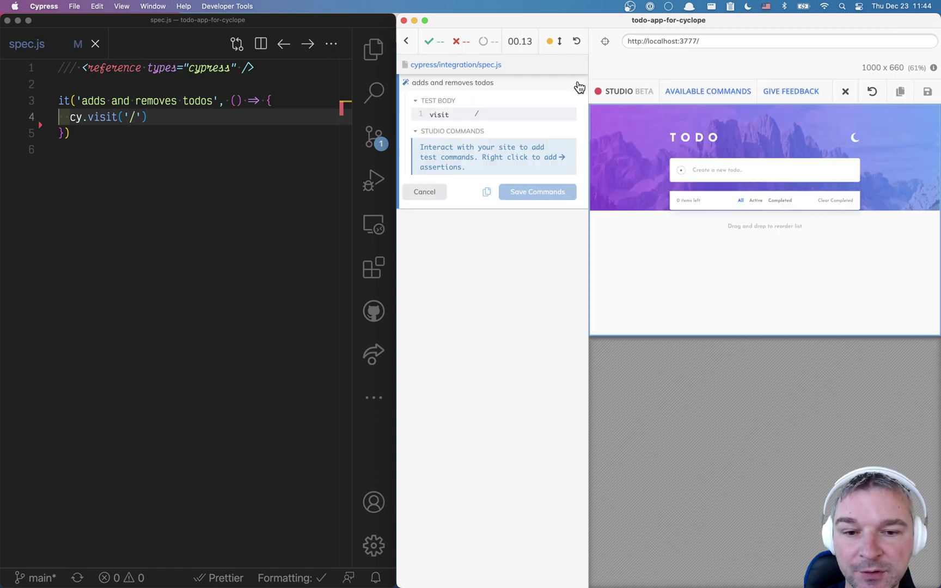
click(725, 170)
text(one)
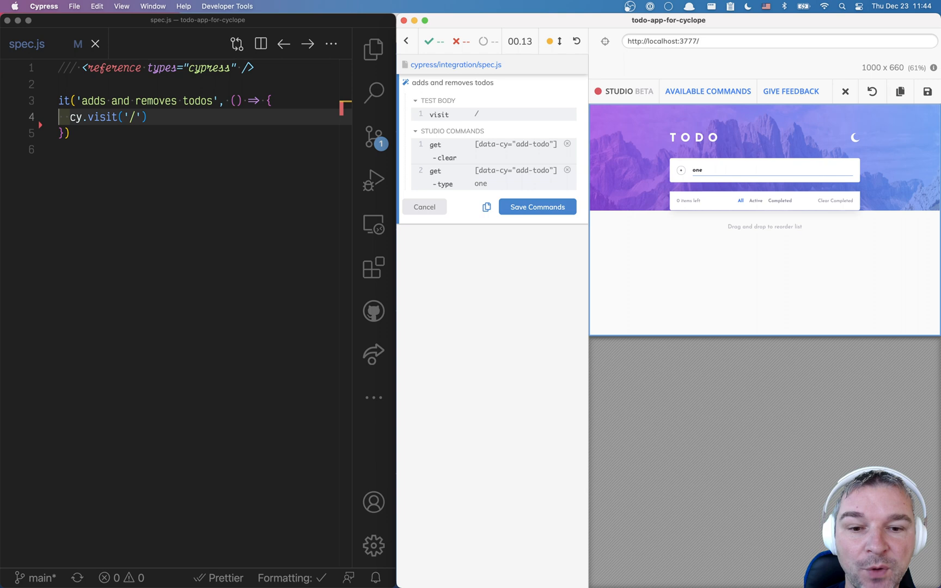
key(Return)
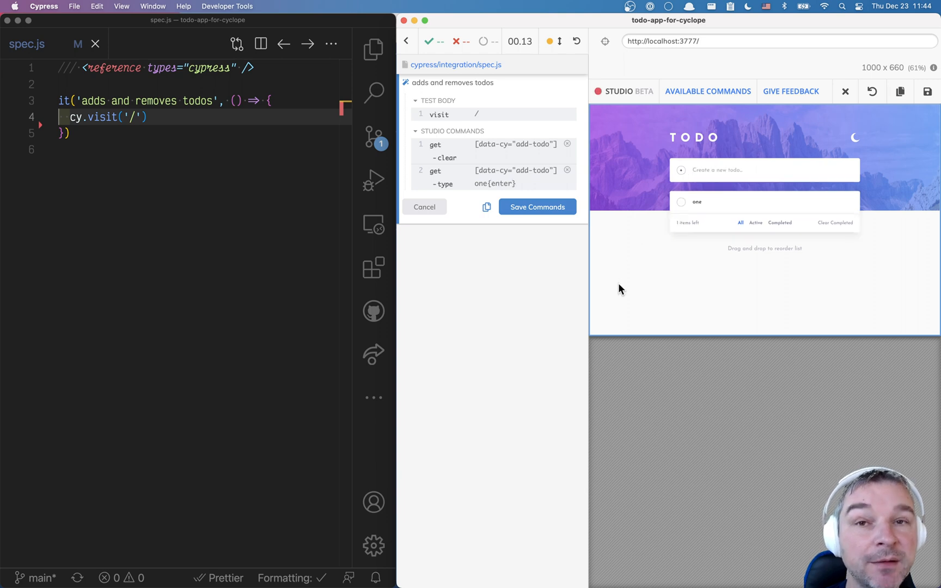
click(704, 171)
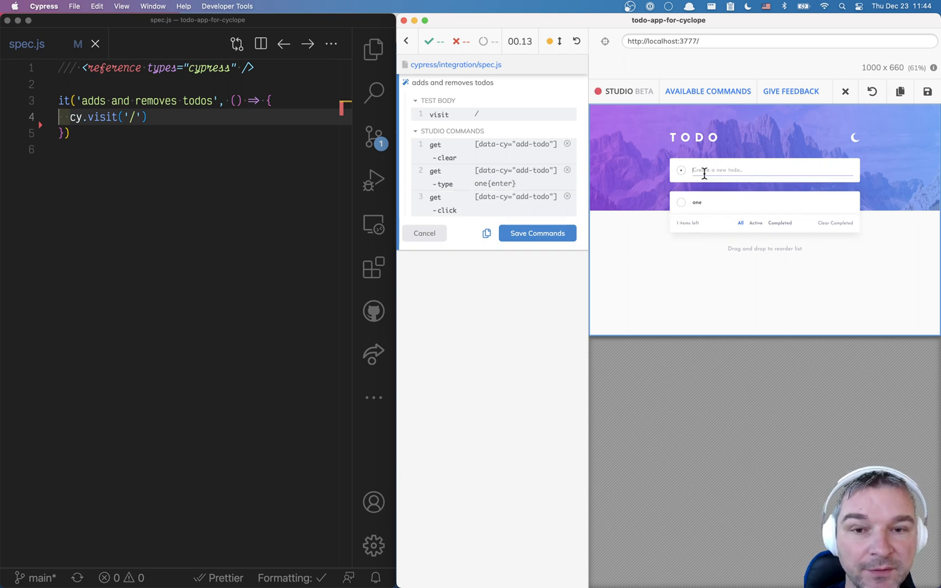
text(two)
key(Return)
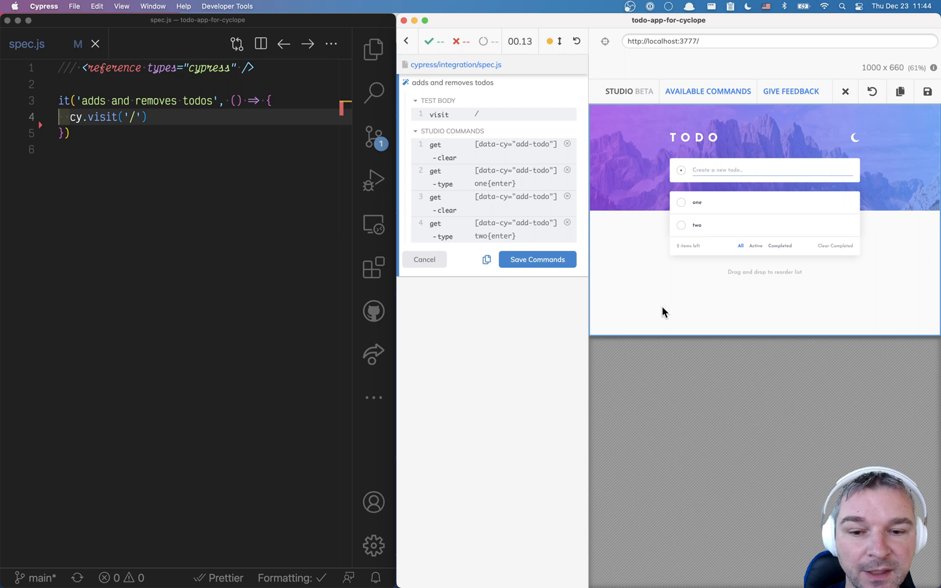
text(t)
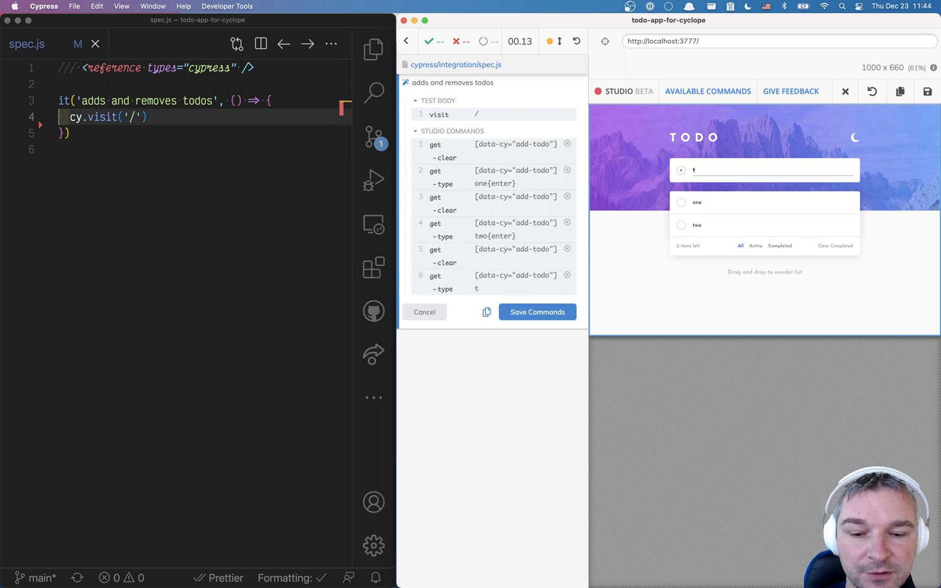
text(hree)
key(Return)
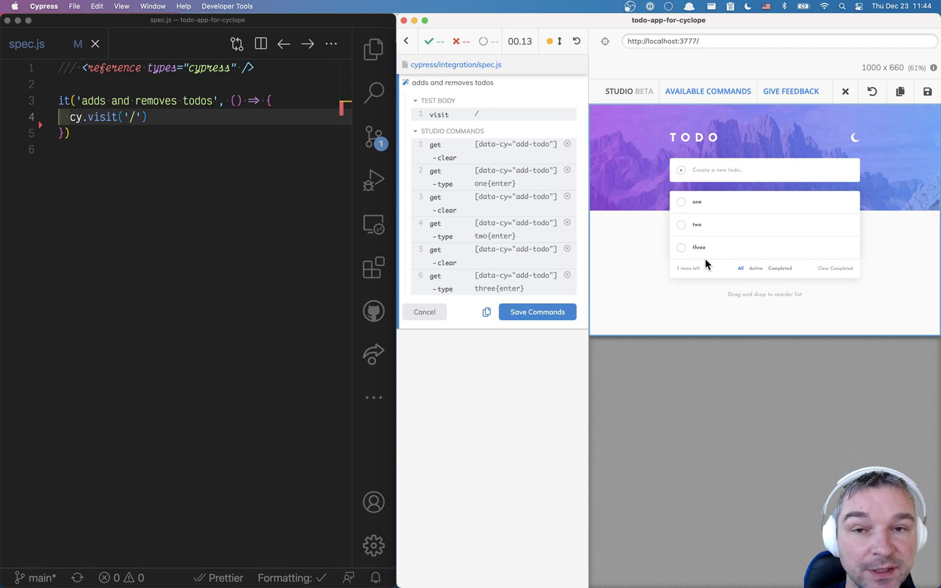
click(547, 315)
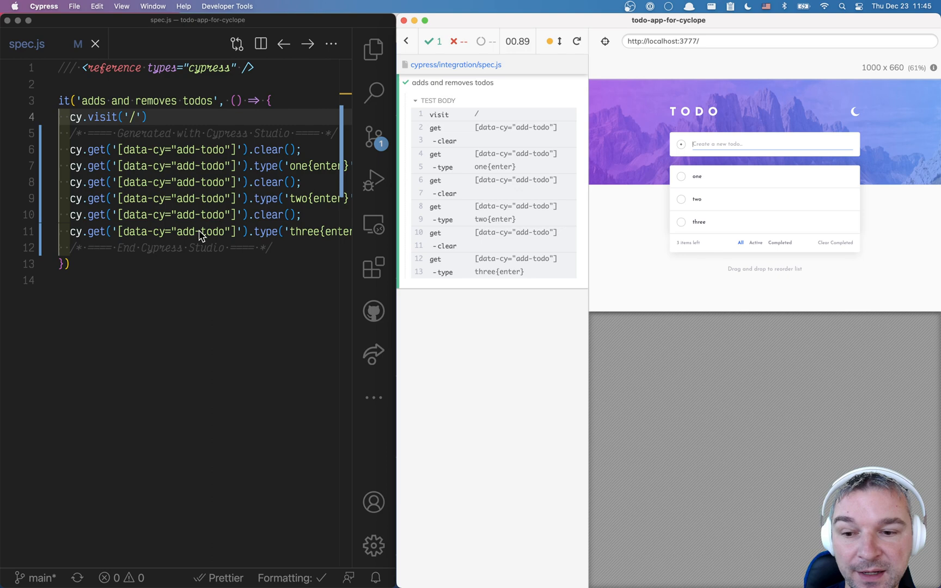
Assert cy.get('[data-cy=todo]').should('have.length', 3) after the Studio block and save.
click(279, 252)
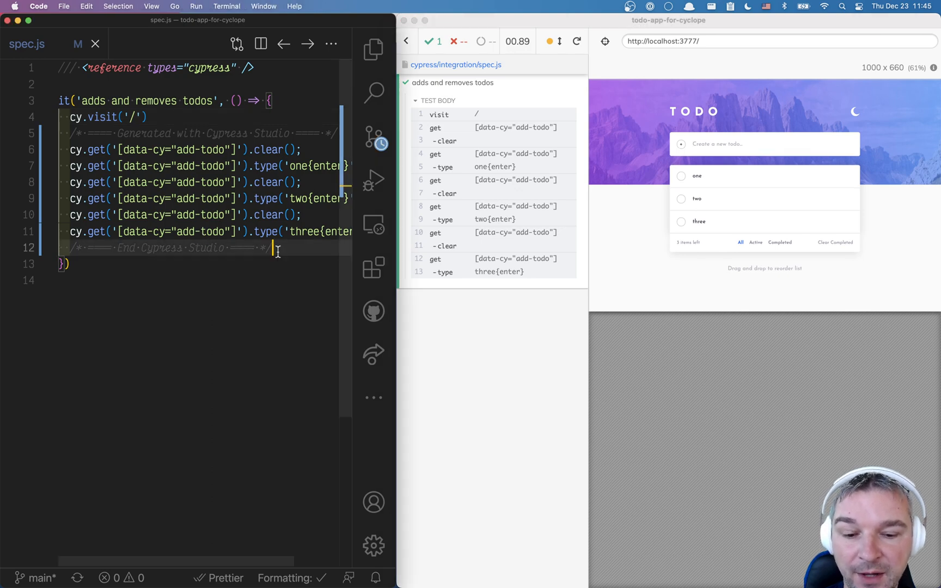
key(Return)
text(cy.get()
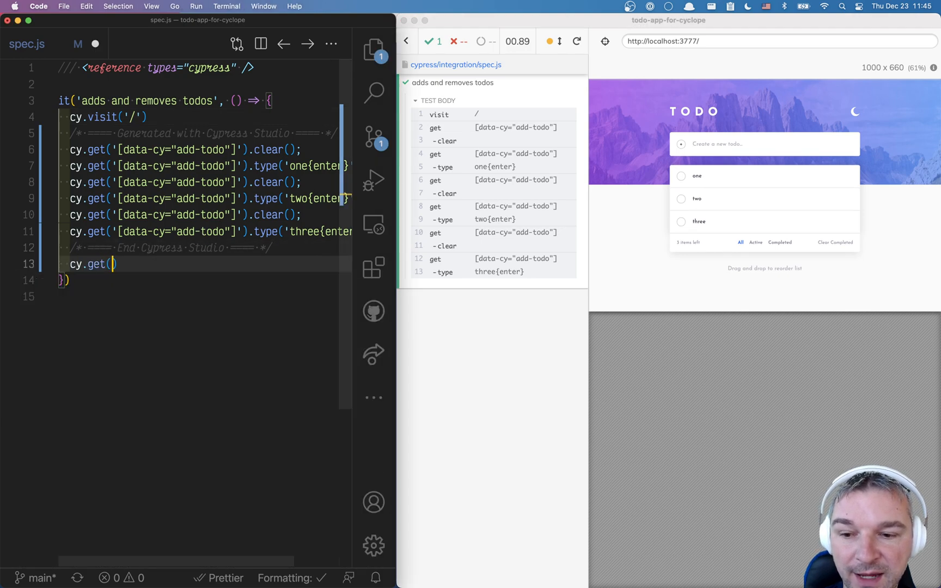
text('[data)
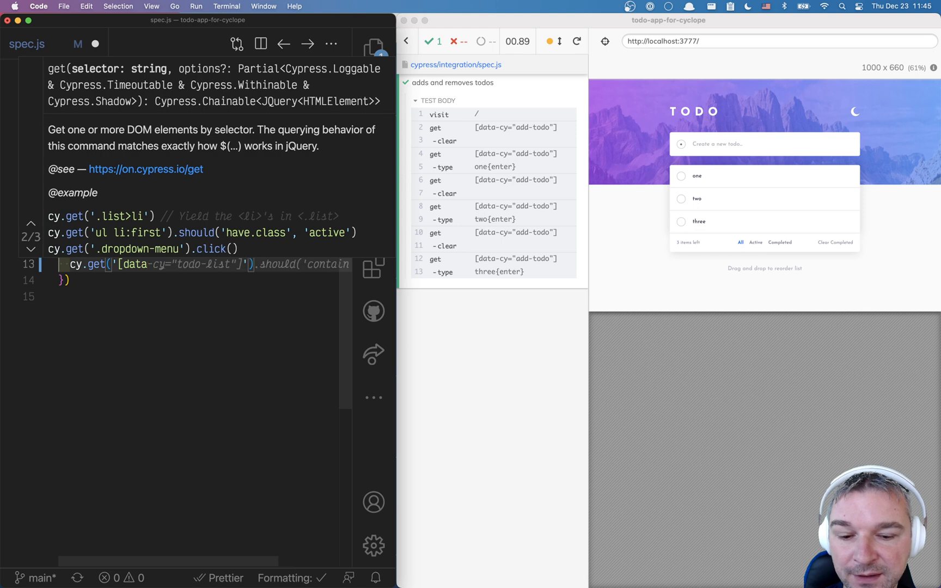
text(-cy=)
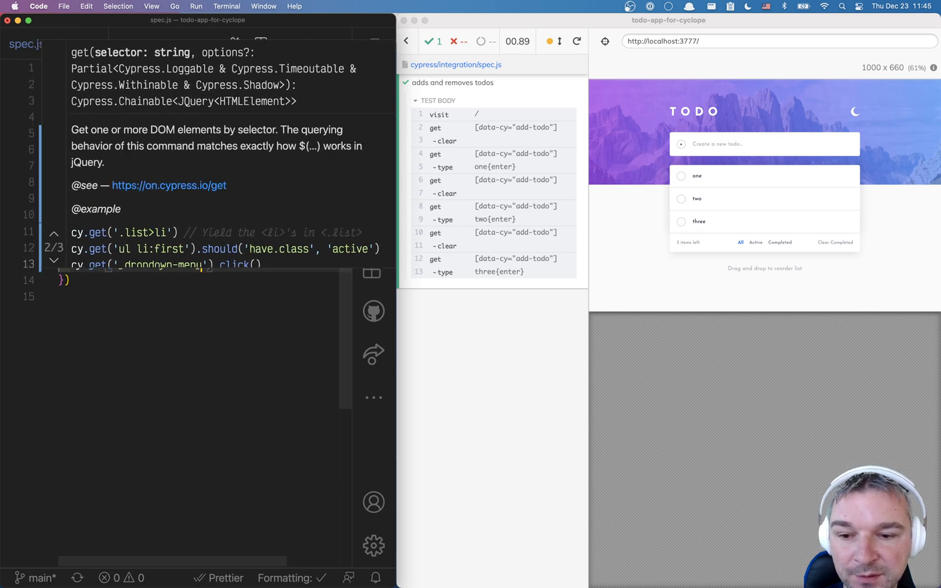
text(todo]').should('have.length',)
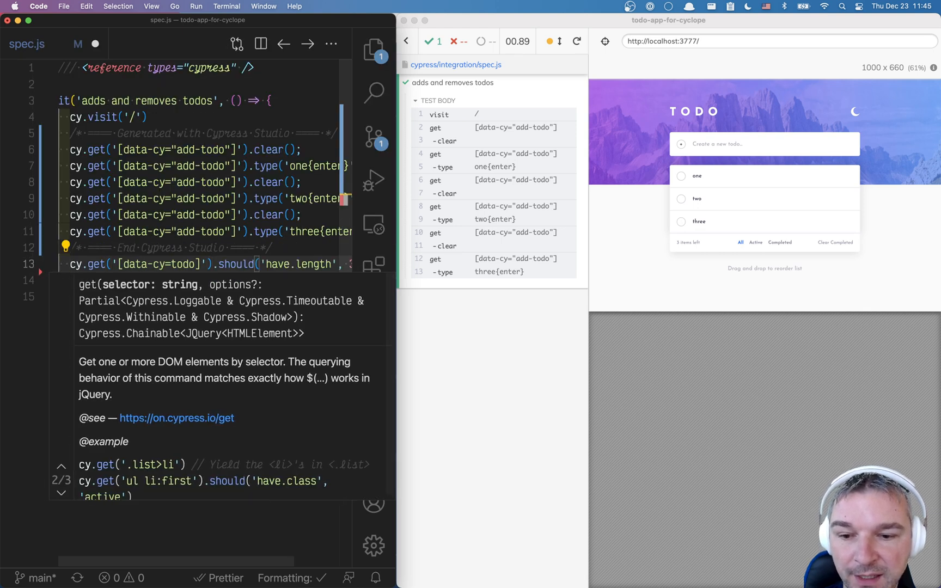
key(Escape)
key(super+s)
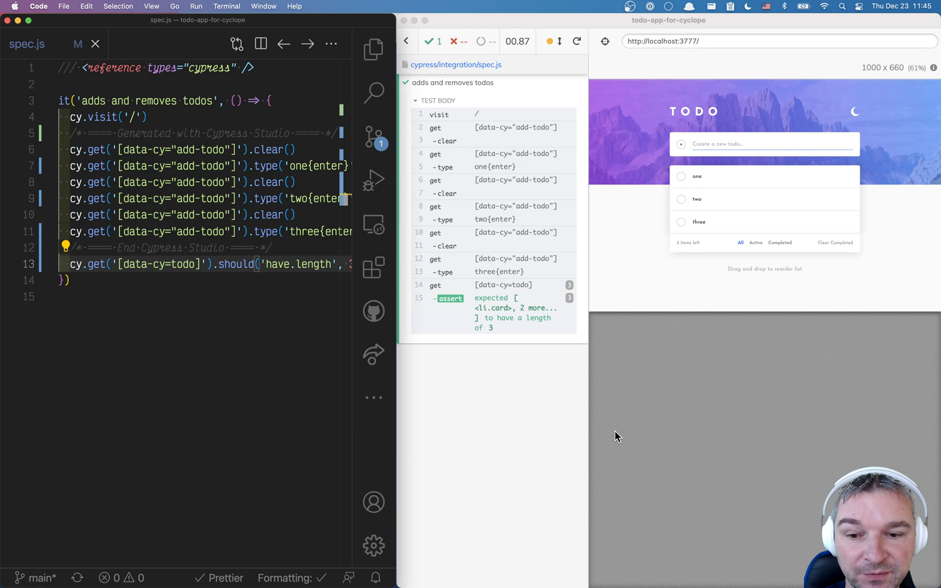
Reopen Studio on the test row to record more commands.
click(572, 408)
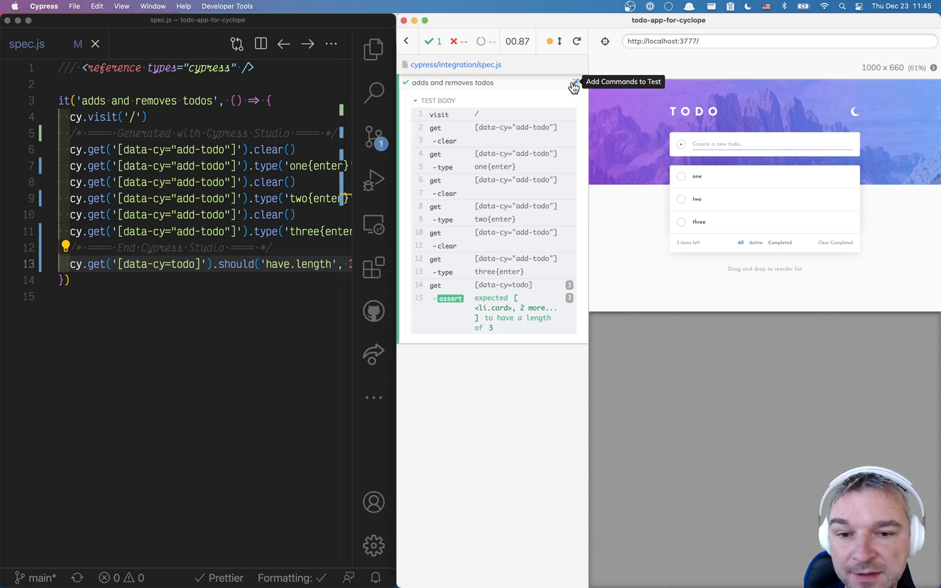
click(576, 88)
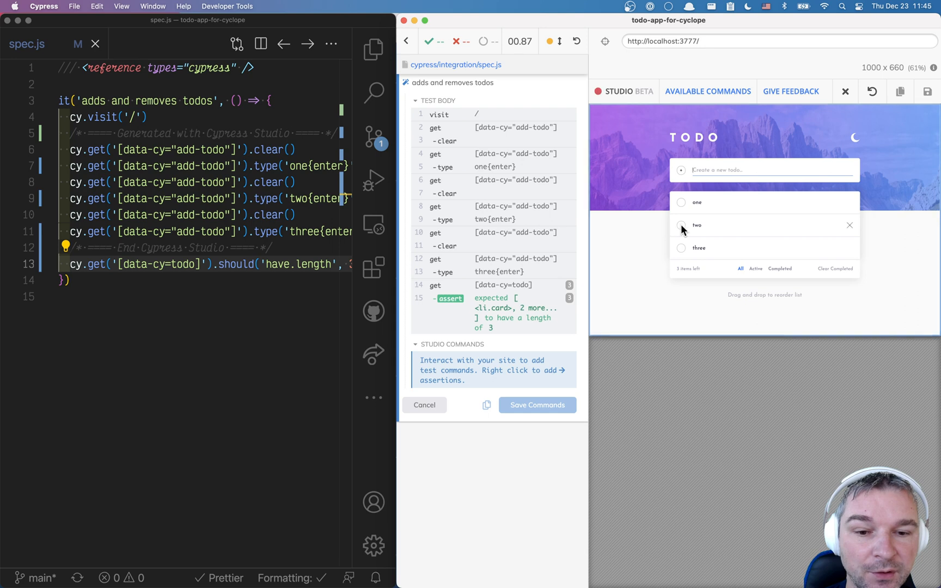
mouse_move(765, 225)
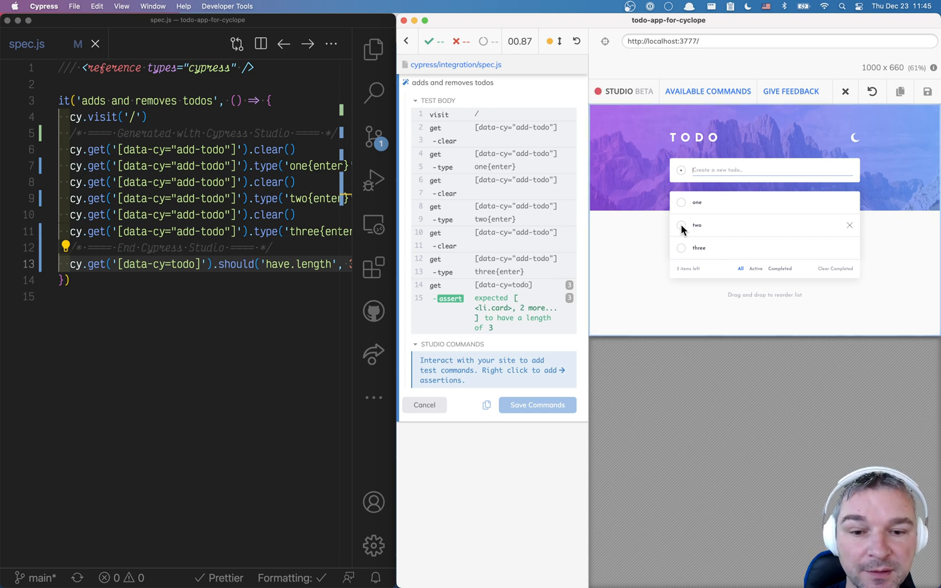
Record checking todo two and the Completed filter, then save the commands.
click(681, 226)
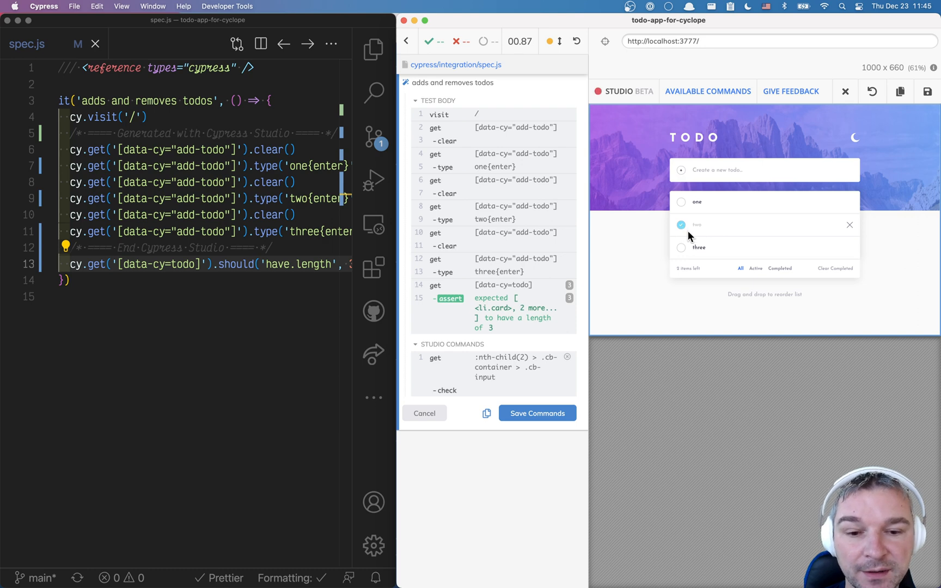
click(777, 268)
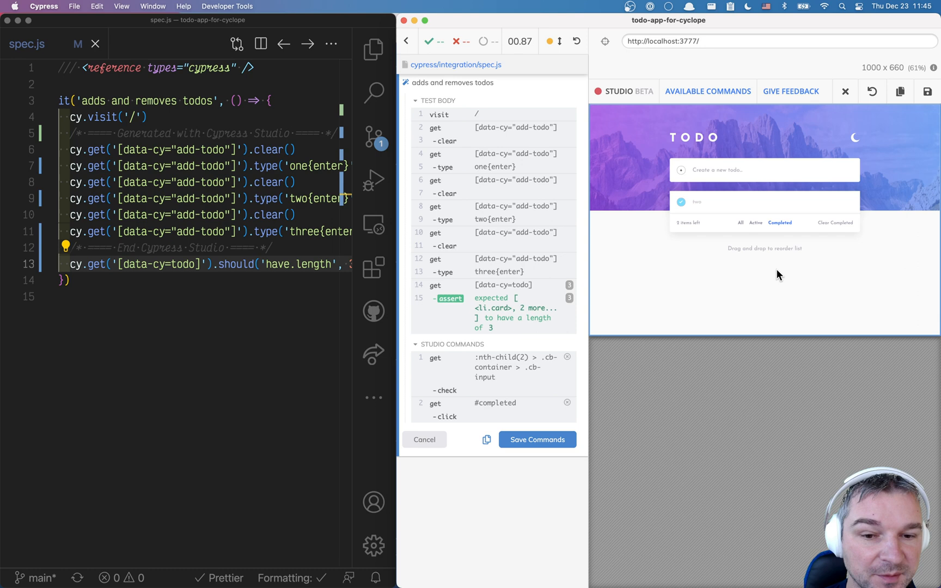
click(538, 439)
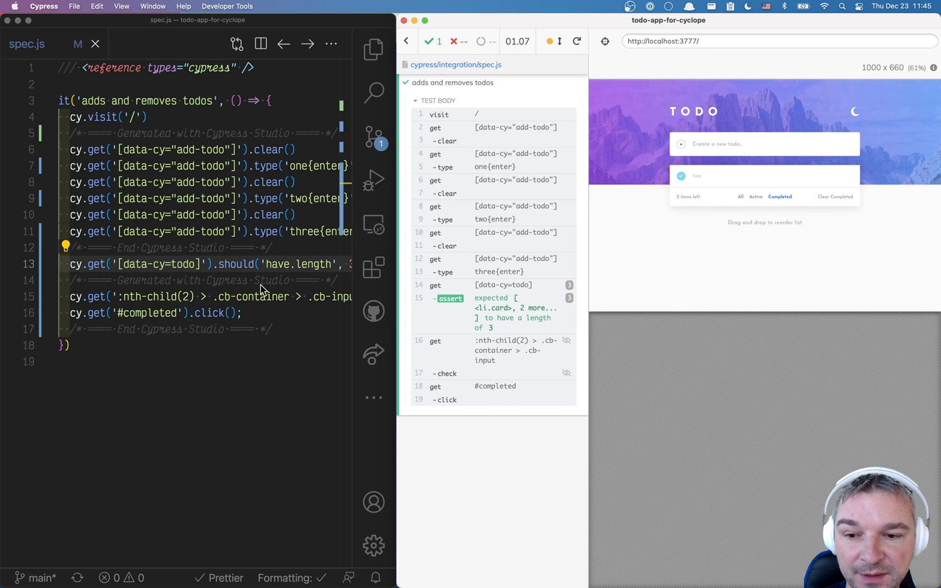
Chain .eq(1).find('.cb-input').check() after the have.length 3 assertion.
click(262, 295)
key(End)
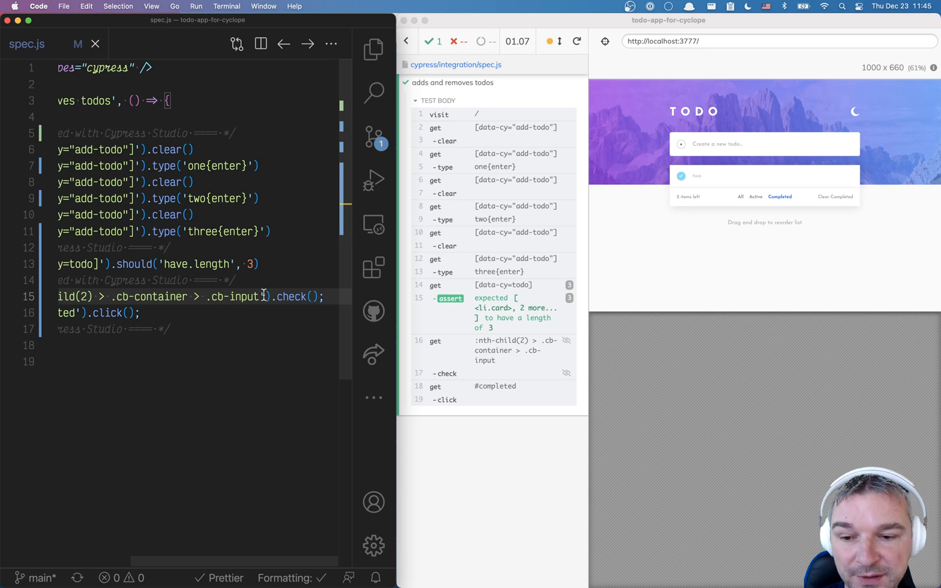
key(Home)
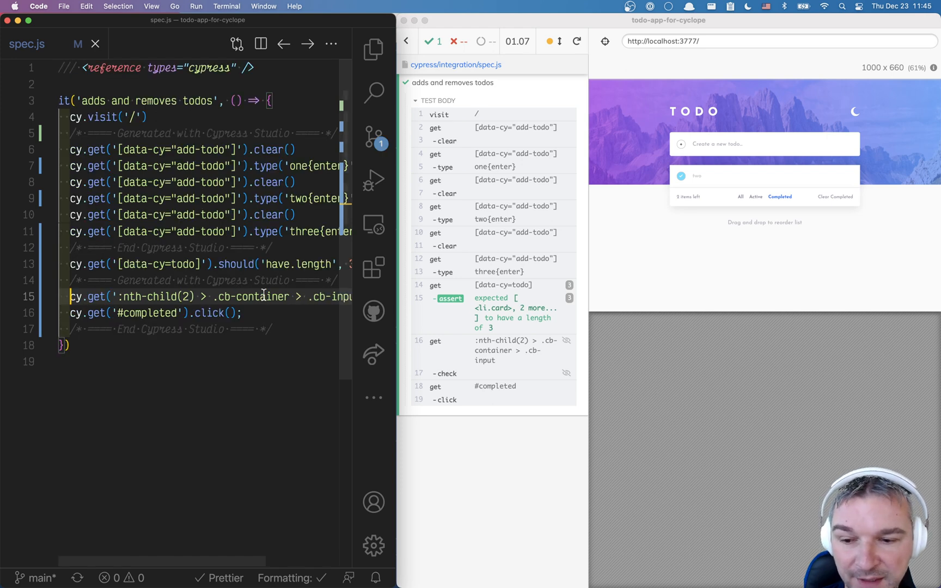
click(124, 264)
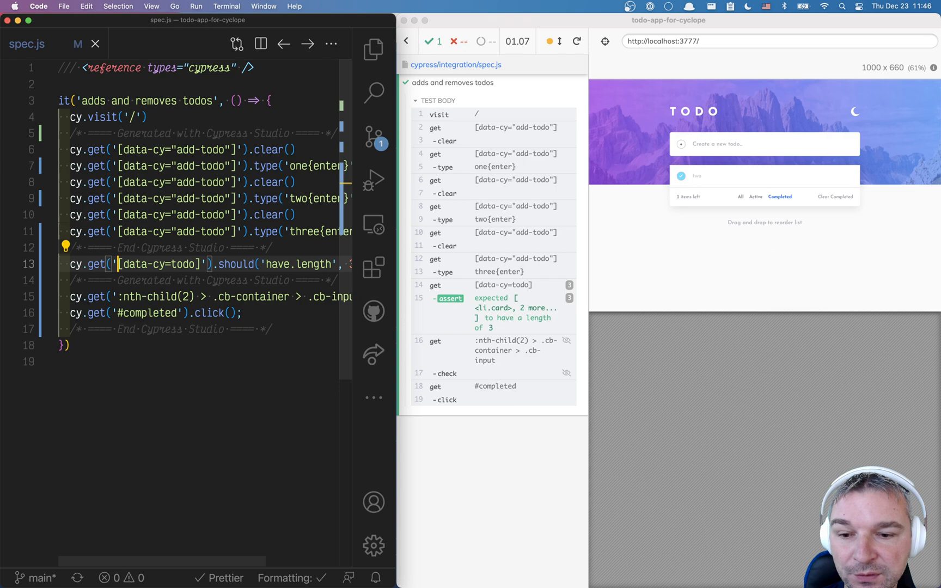
key(End)
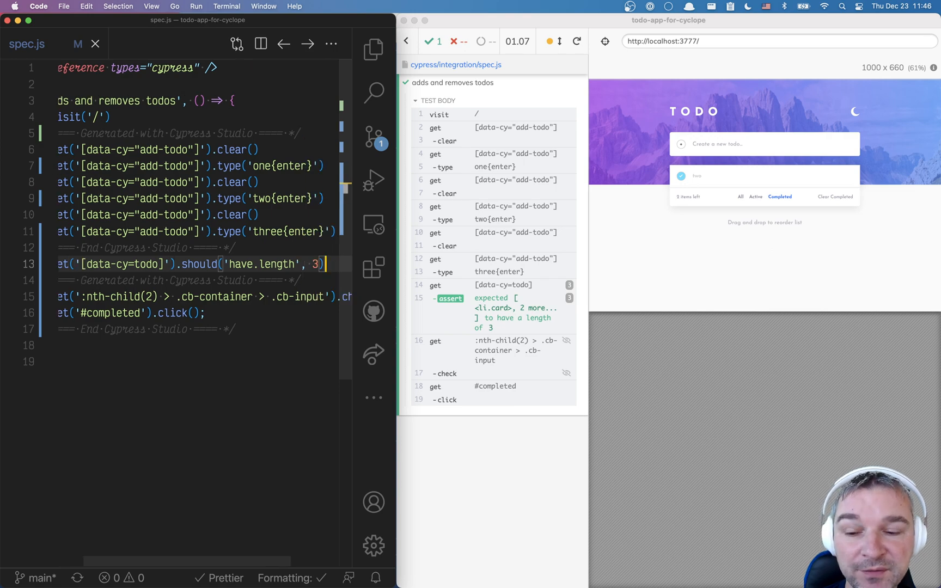
key(Return)
text(.eq)
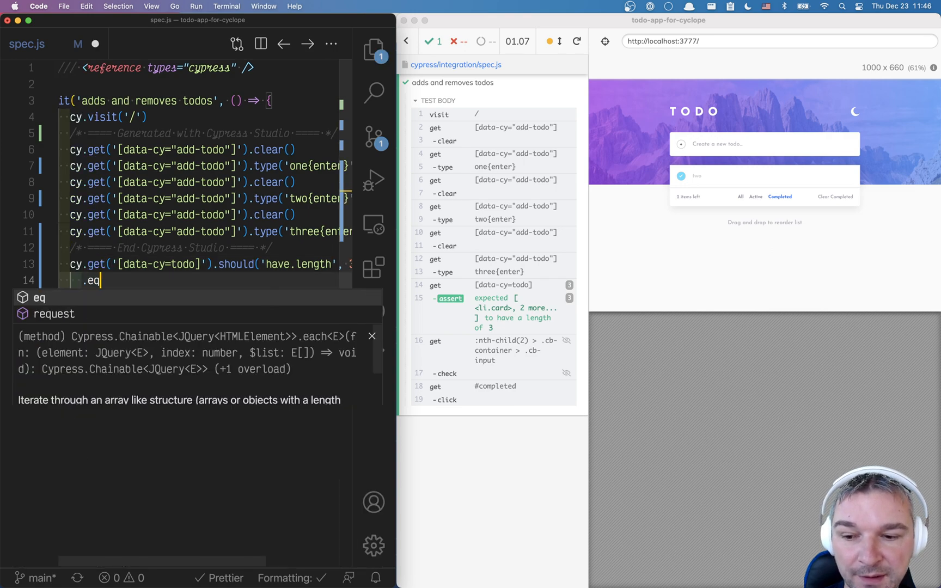
text((1).find('[)
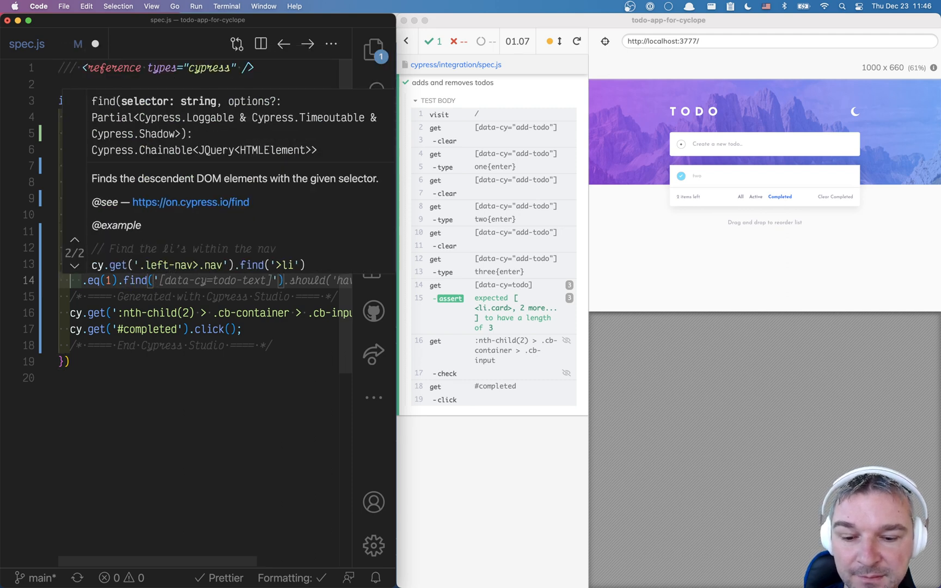
text(.cb-input)
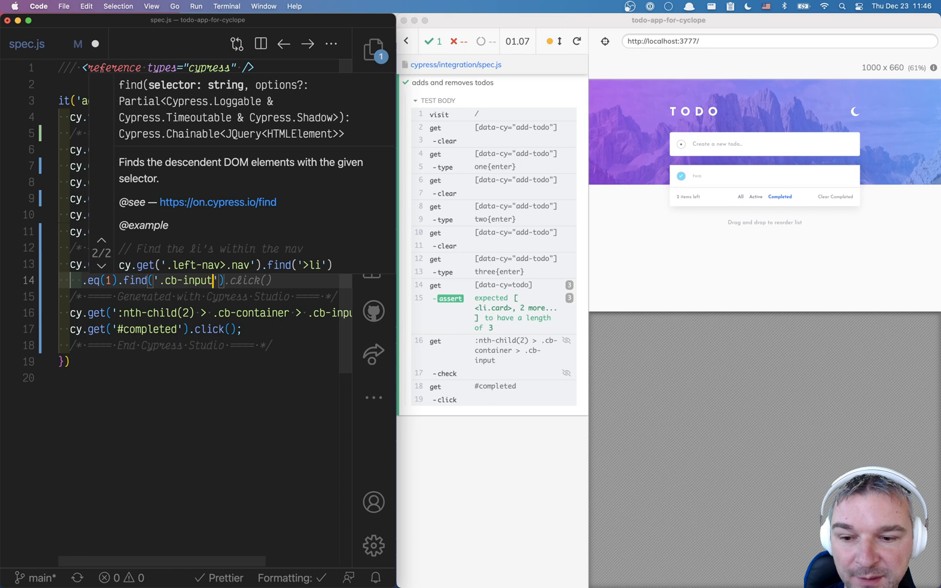
key(Right)
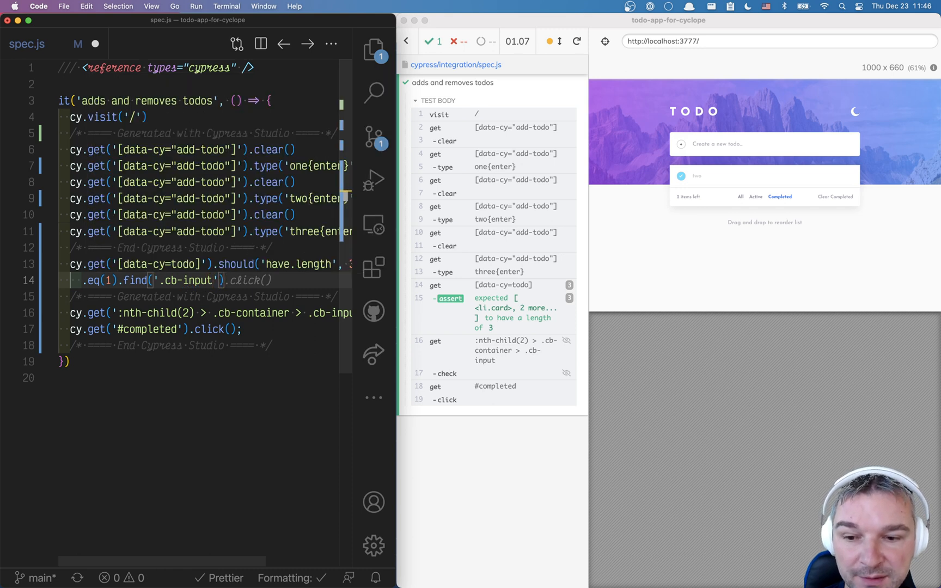
text().check()
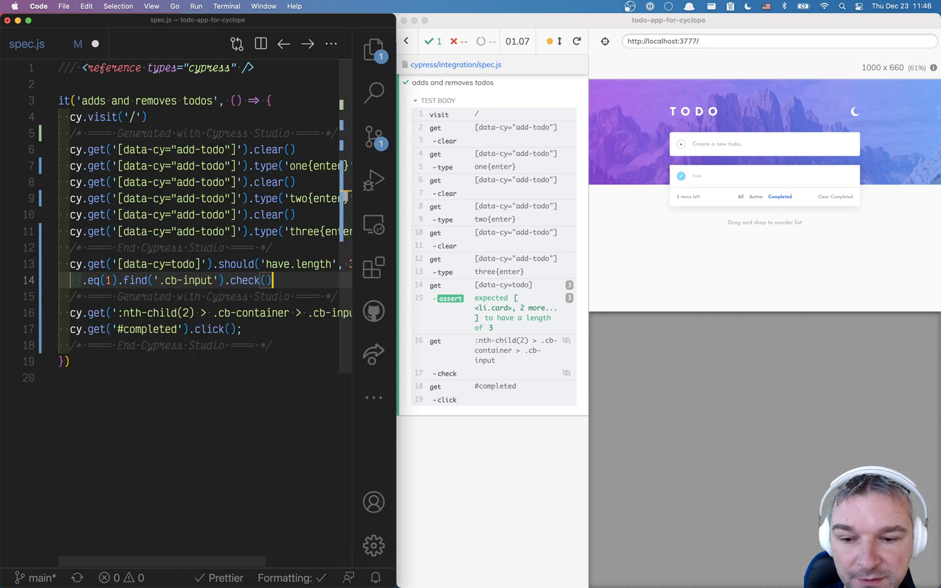
Delete the old generated nth-child(2) checkbox line.
key(Down)
key(Down)
key(super+shift+k)
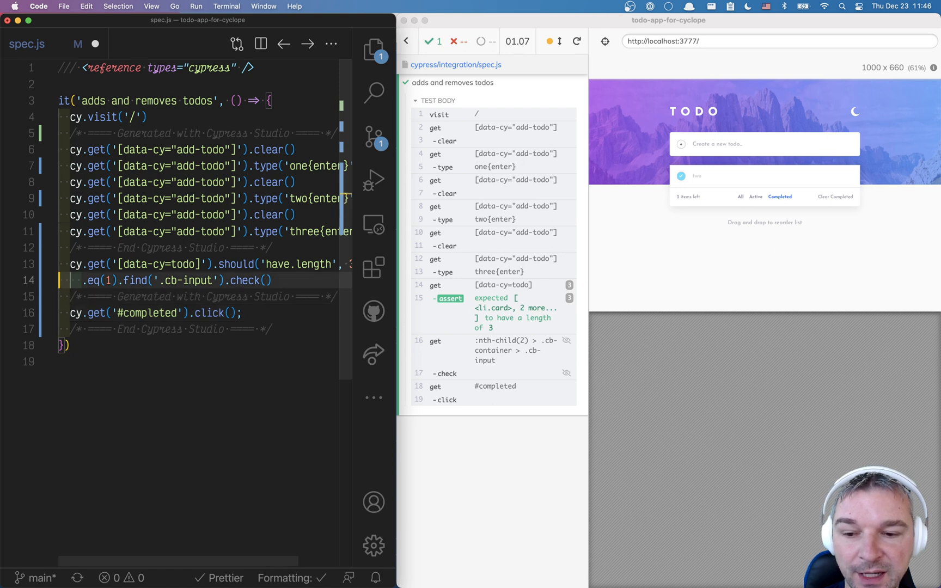
key(super+s)
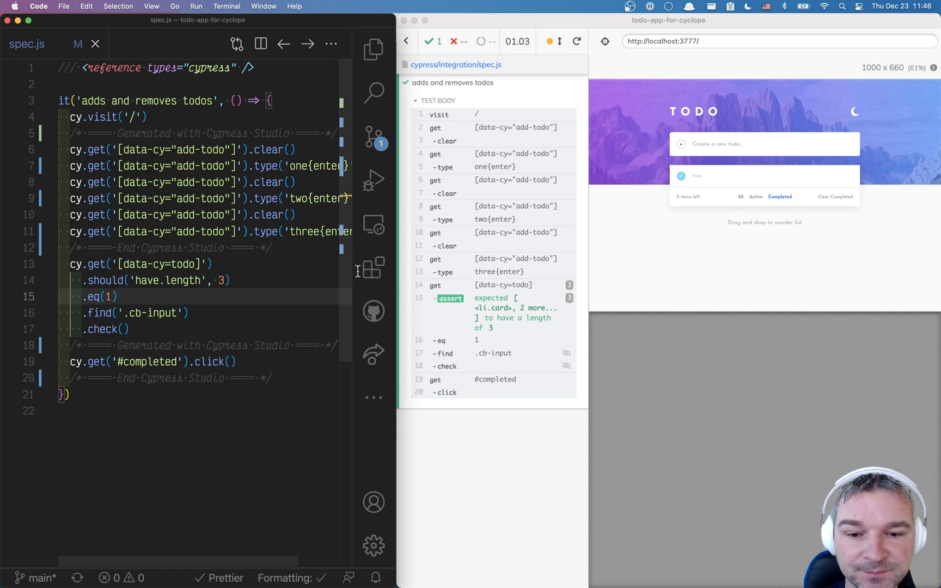
click(699, 193)
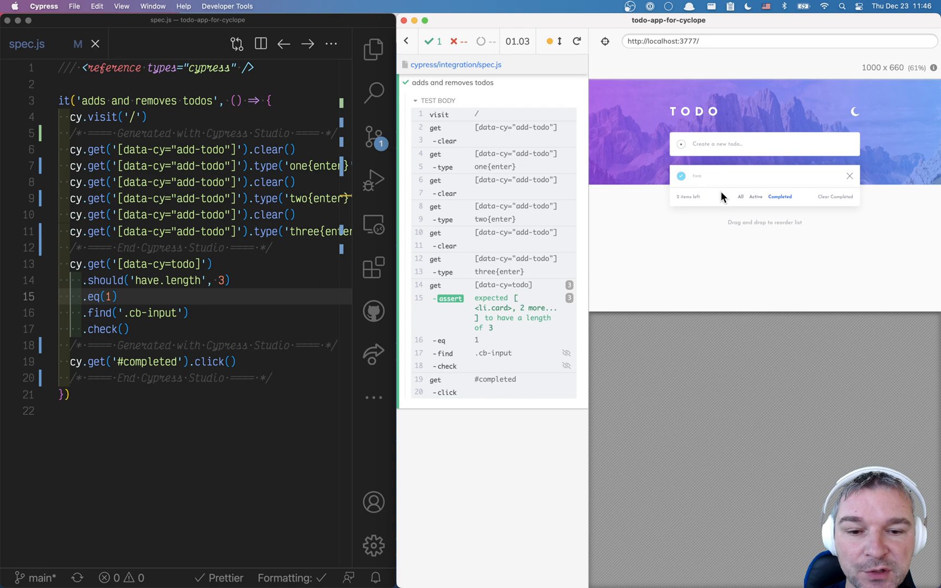
mouse_move(486, 366)
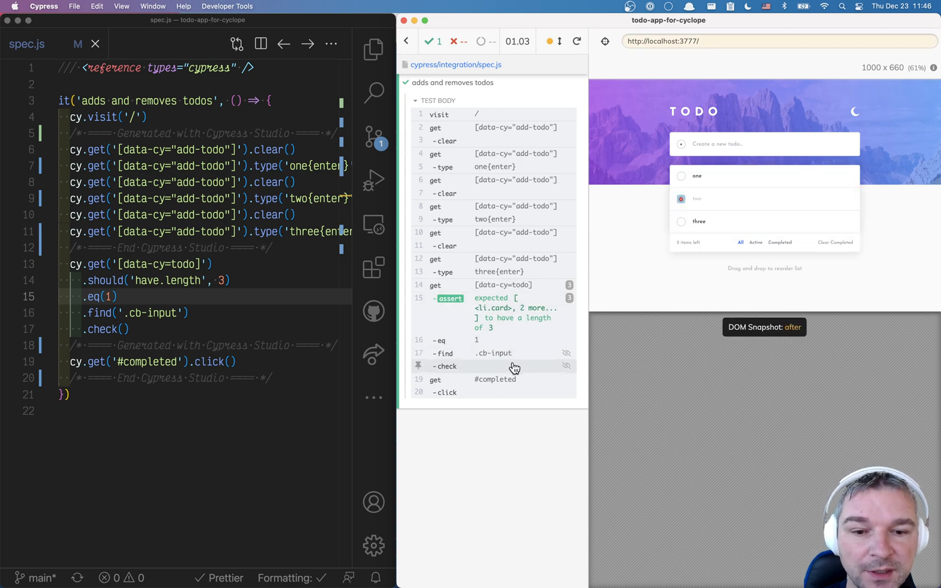
click(515, 367)
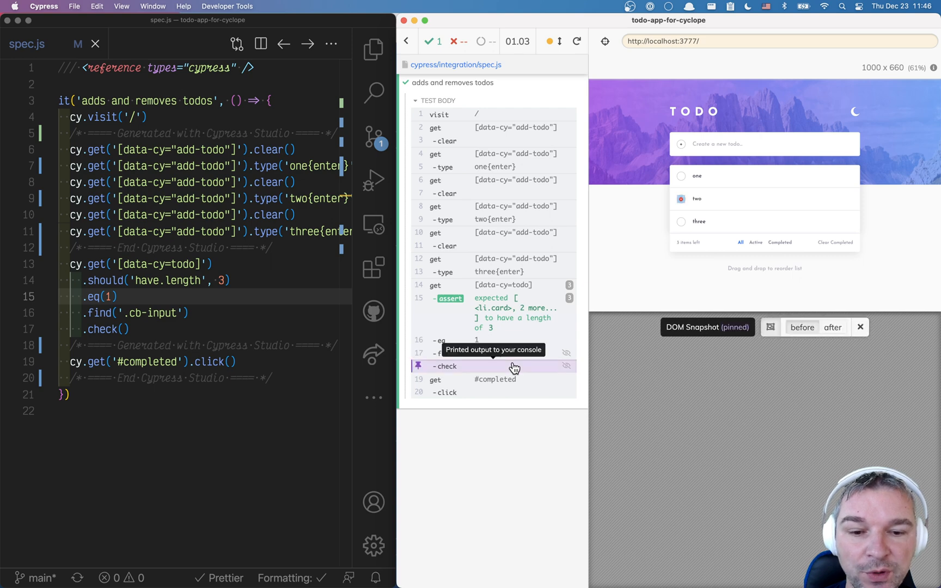
click(833, 328)
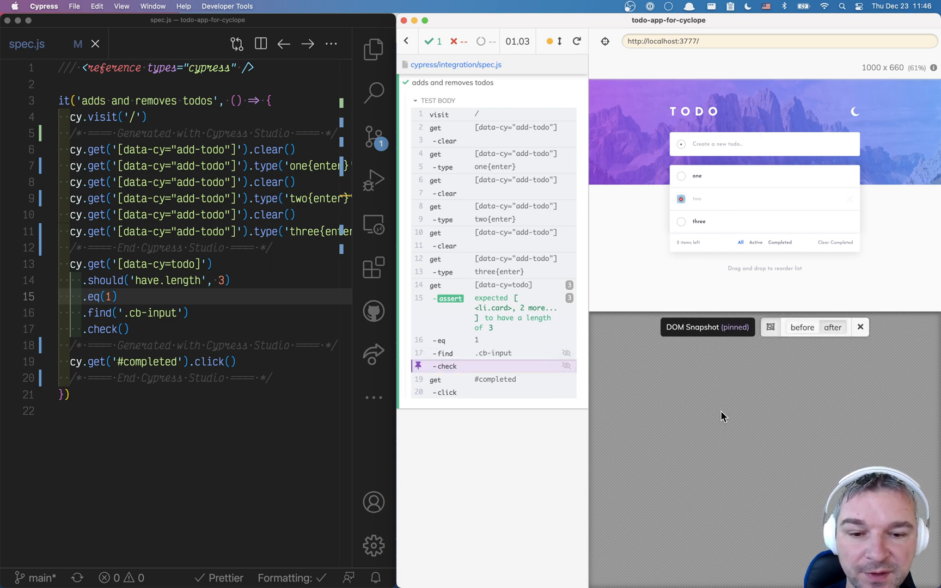
key(alt+super+i)
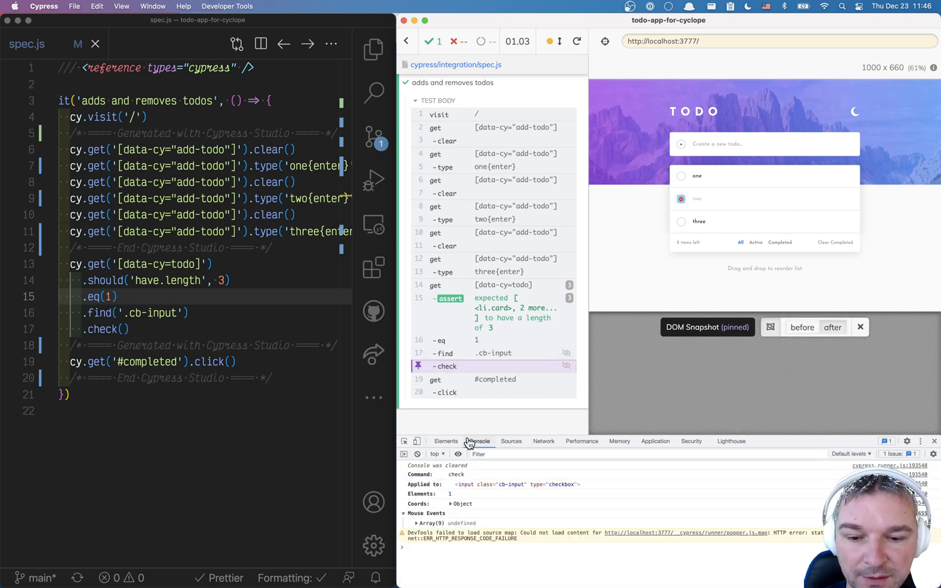
click(446, 442)
click(404, 441)
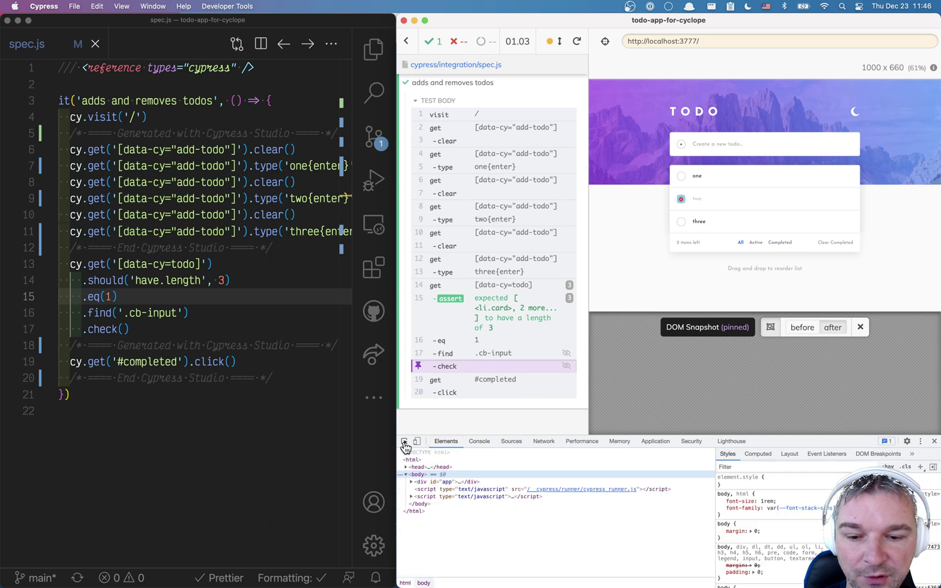
click(702, 199)
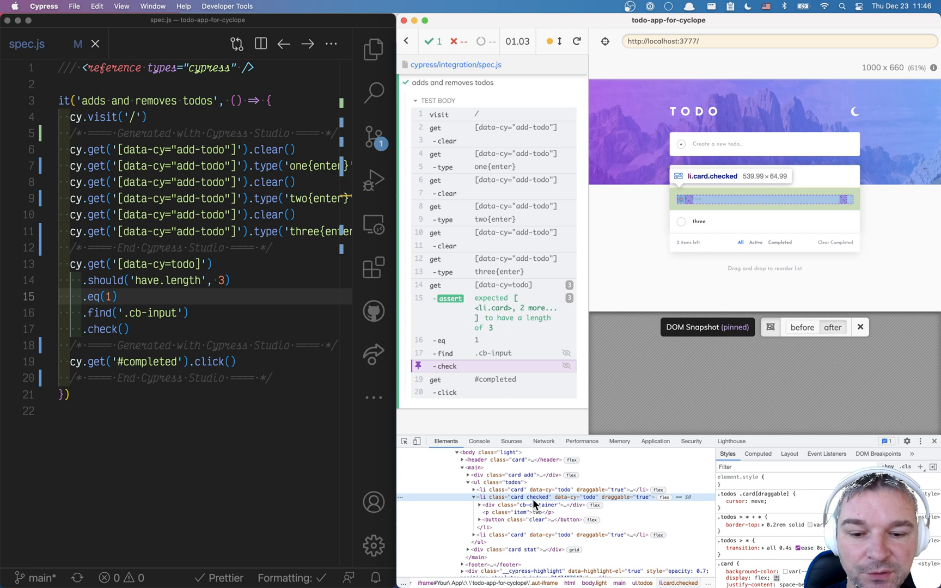
click(935, 441)
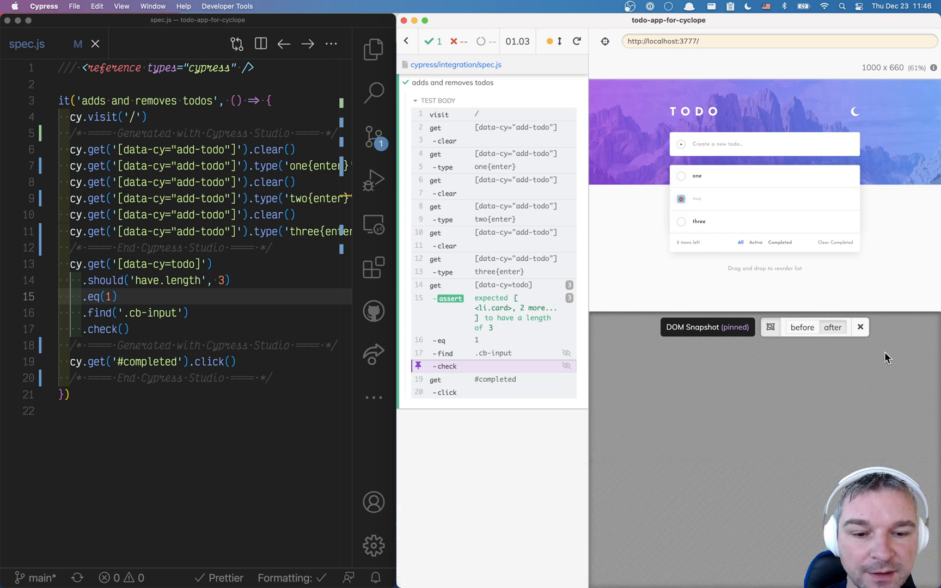
After .check(), assert cy.get('[data-cy=todo]').eq(1) has class 'checked' and save spec.js so the test reruns green.
click(189, 312)
click(190, 280)
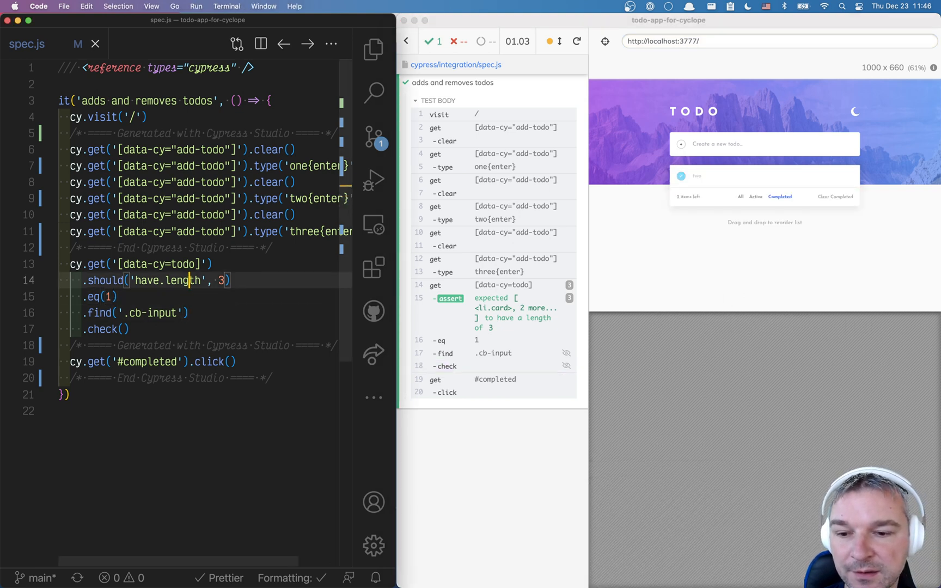
key(Down)
key(Down)
key(Down)
key(End)
key(Return)
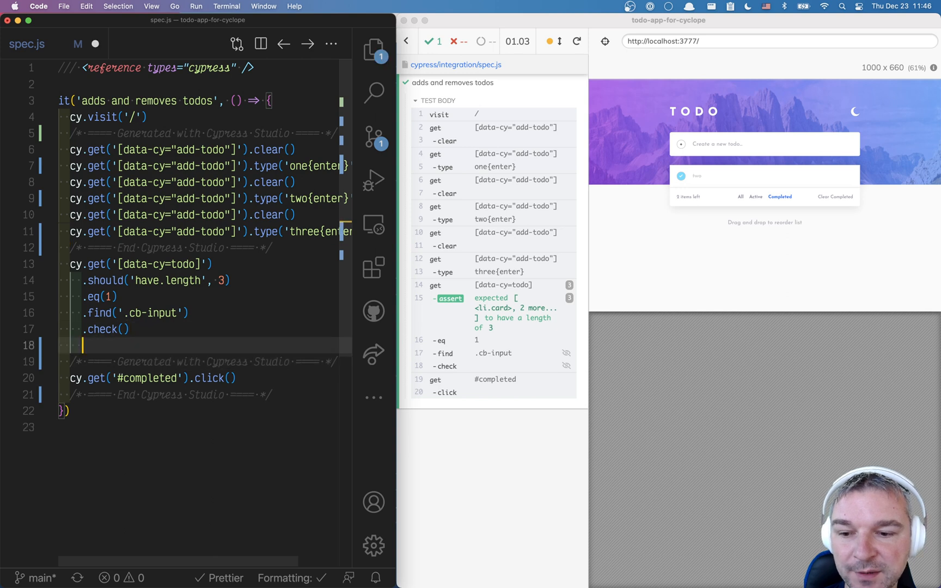
text(cy.get('[data-cy=todo]').eq(1)
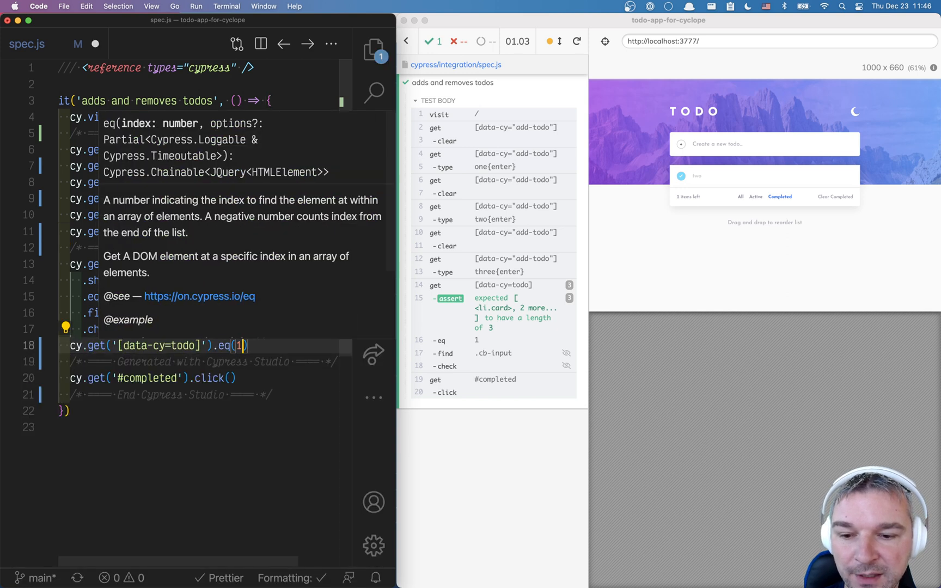
key(Right)
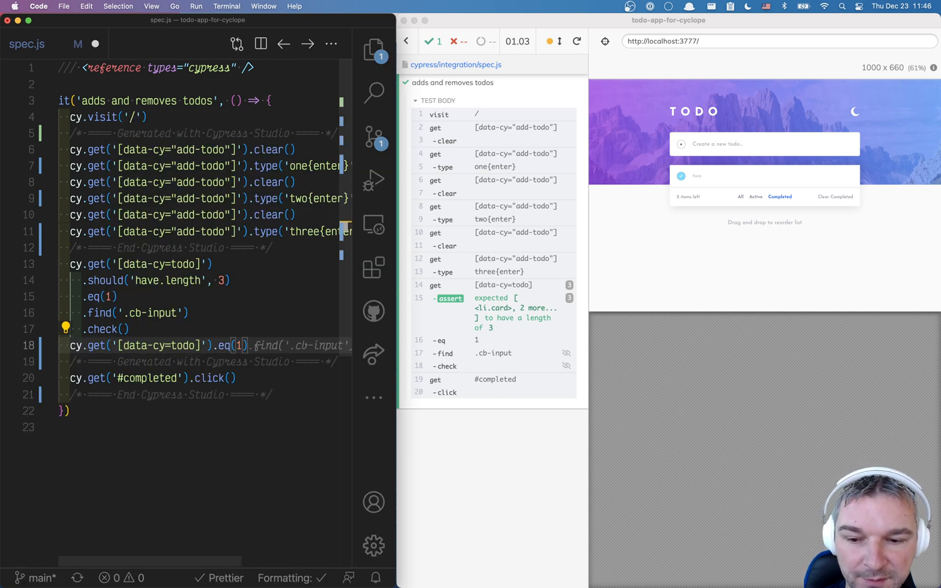
text(.should('ha)
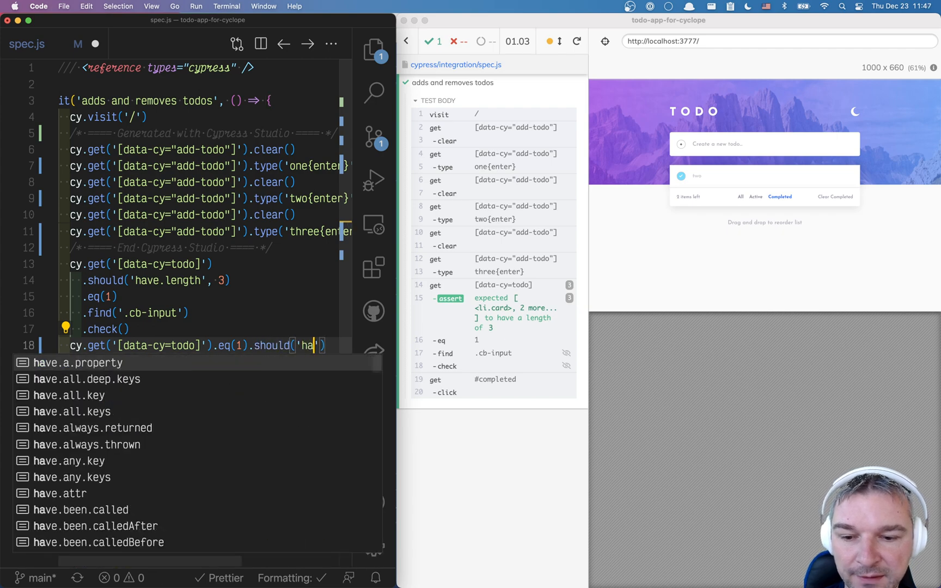
text(ve.class', 'checke)
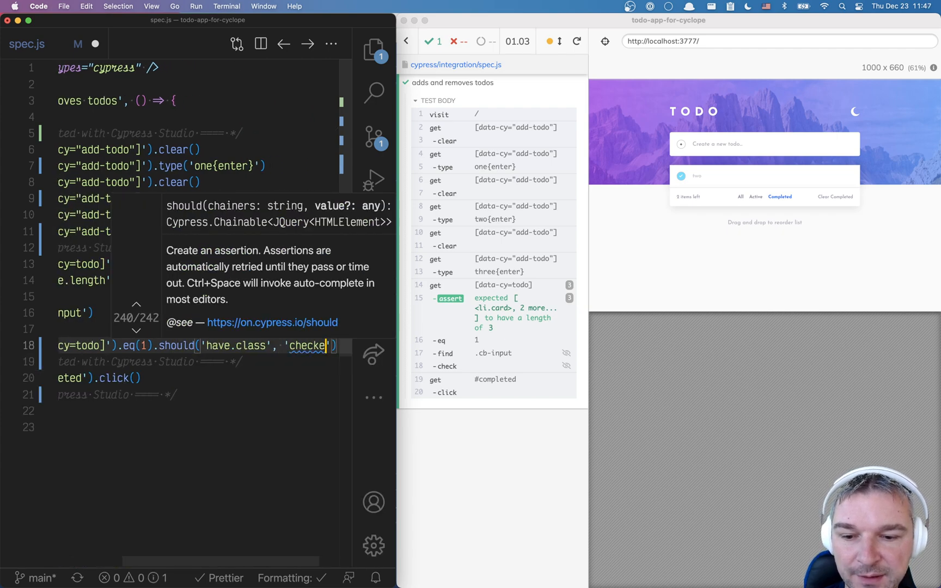
text(d)
key(super+s)
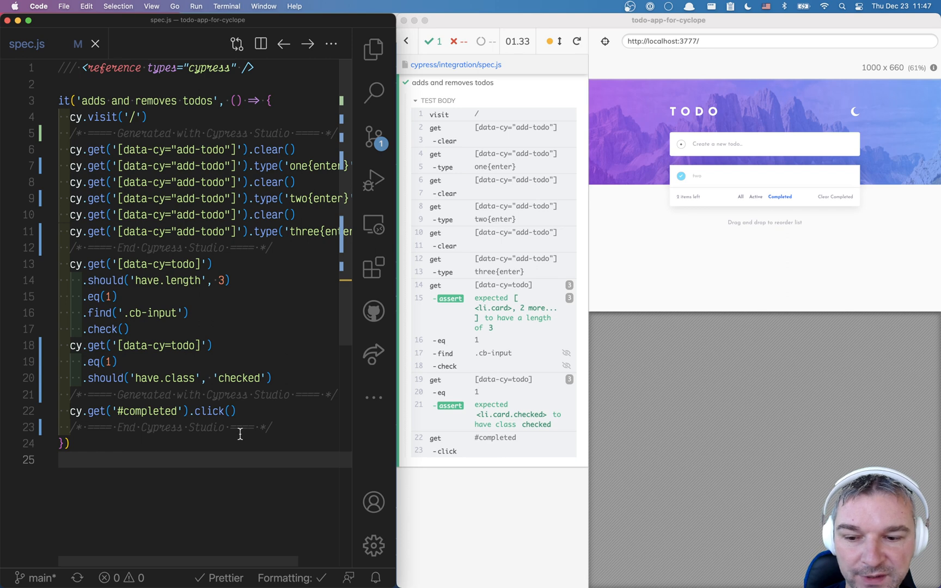
scroll(240, 435, down, 2)
click(164, 410)
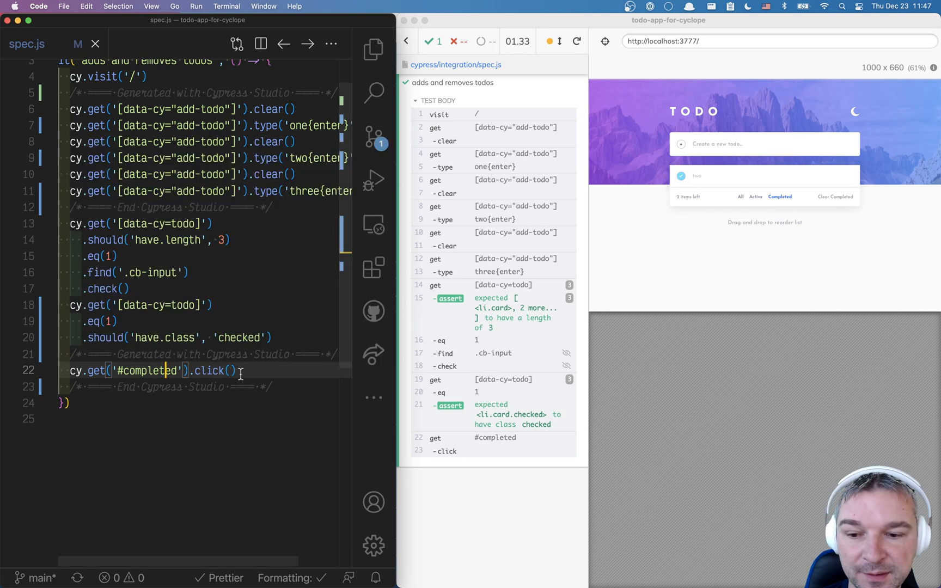
Duplicate the have.length assertion after the #completed click, expecting 1 todo, and save.
key(Up)
key(Up)
key(Up)
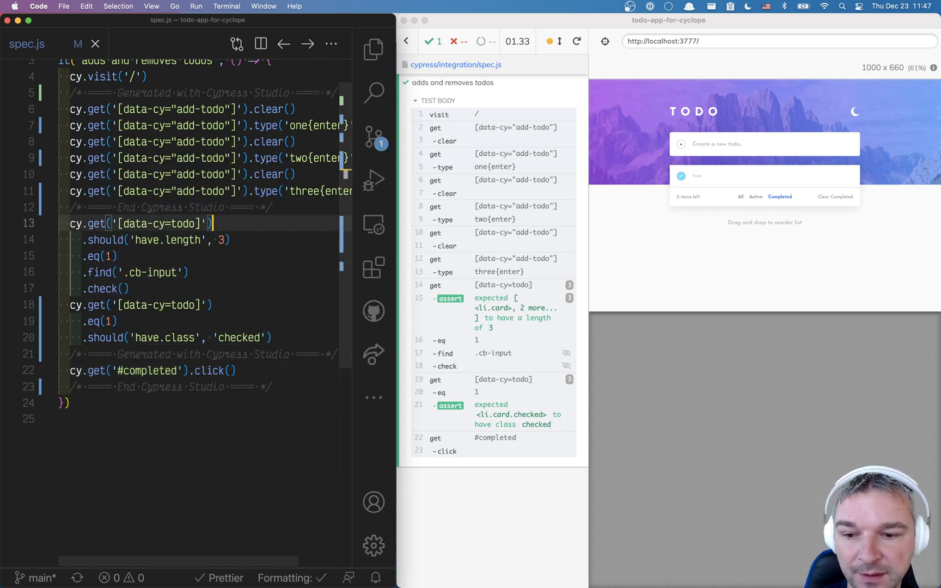
key(shift+Up)
key(ctrl+c)
key(ctrl+End)
key(Return)
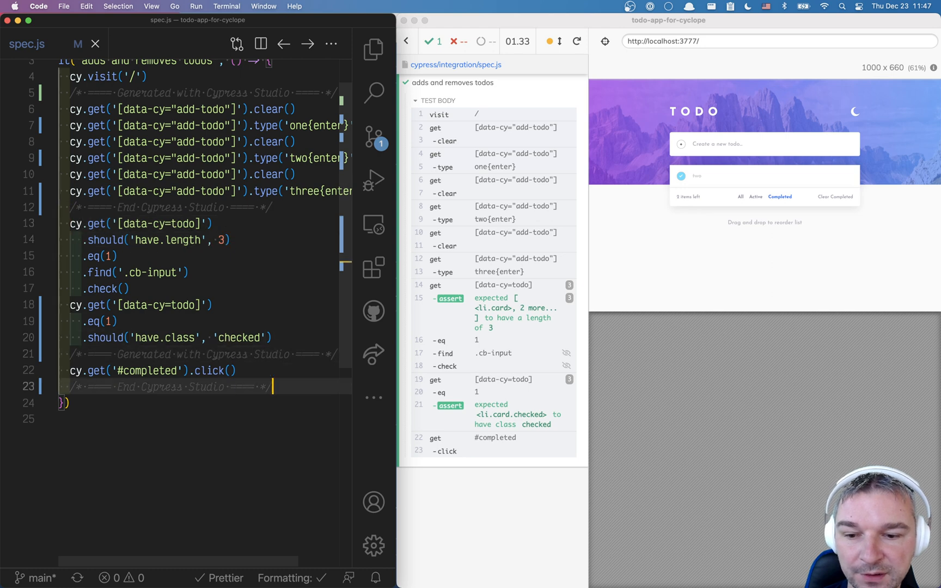
key(ctrl+v)
key(super+s)
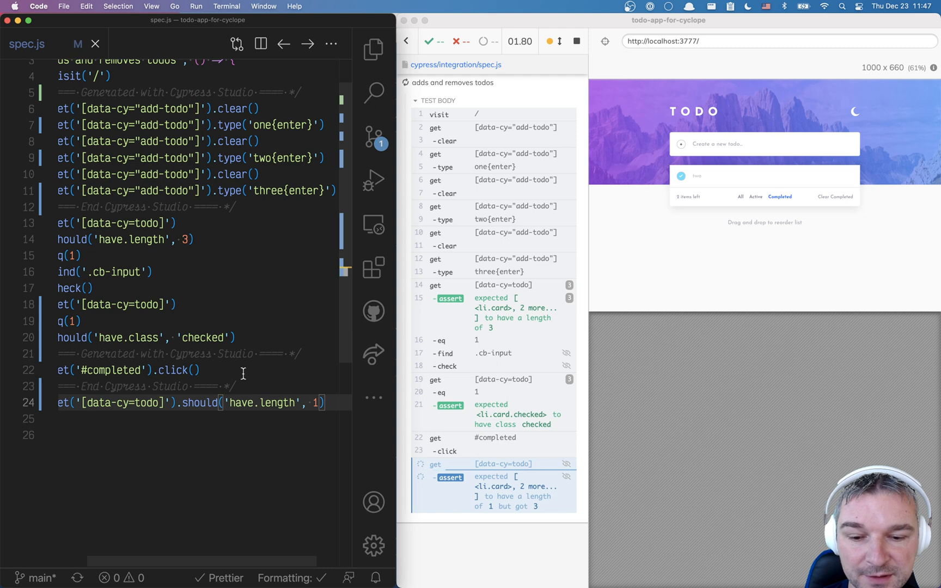
Inspect the runner failure showing 3 todos found instead of 1 and return to the final assertion.
click(653, 480)
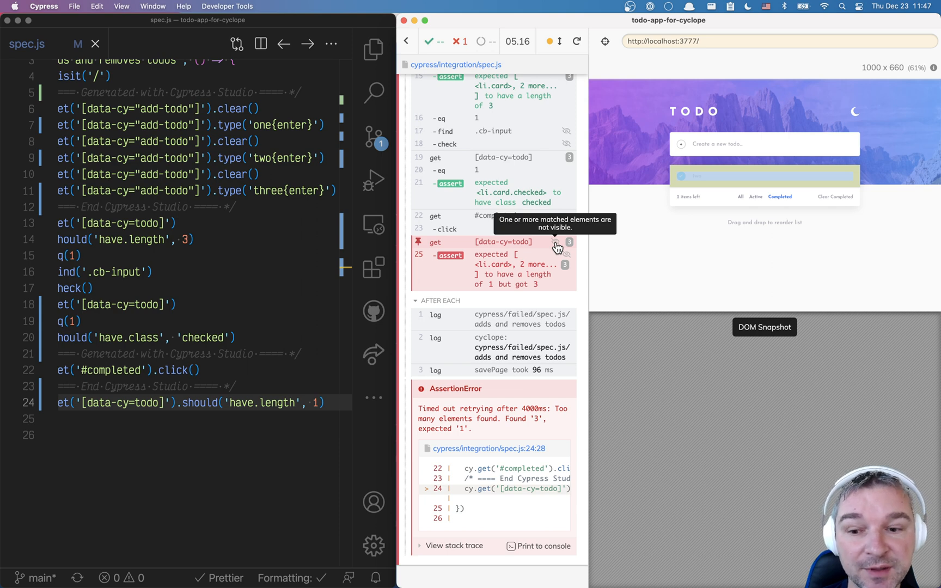
click(201, 403)
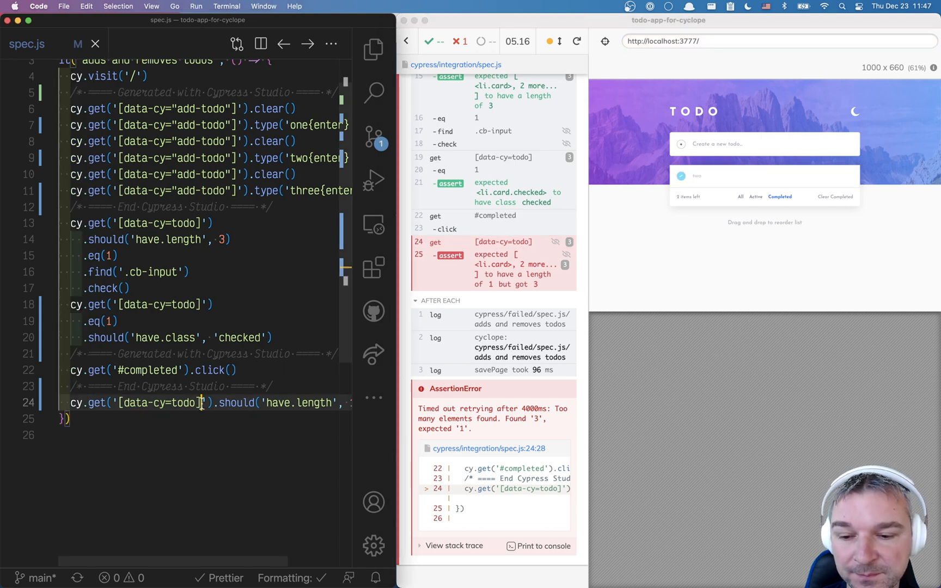
text(:visible)
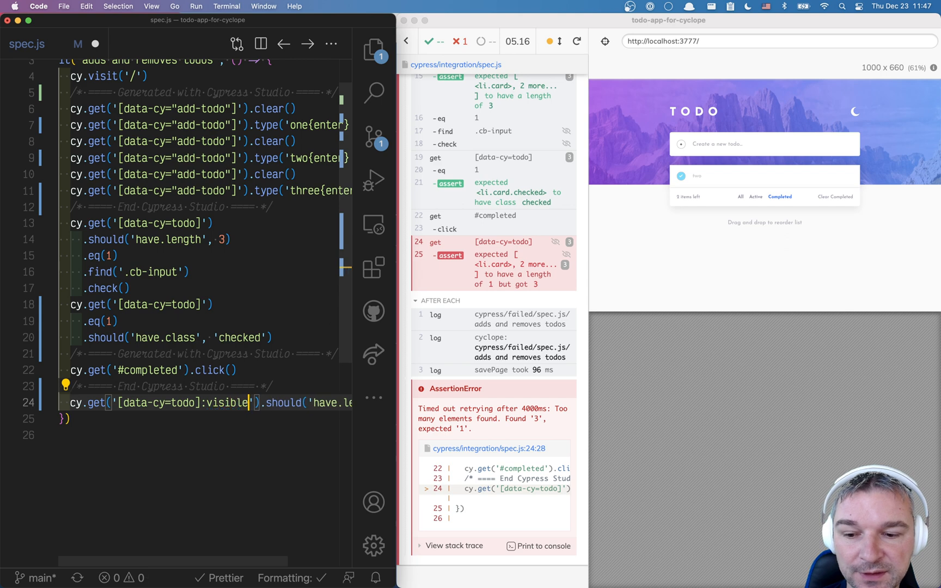
Save the ':visible' selector change so the length-1 assertion reruns and passes.
key(super+s)
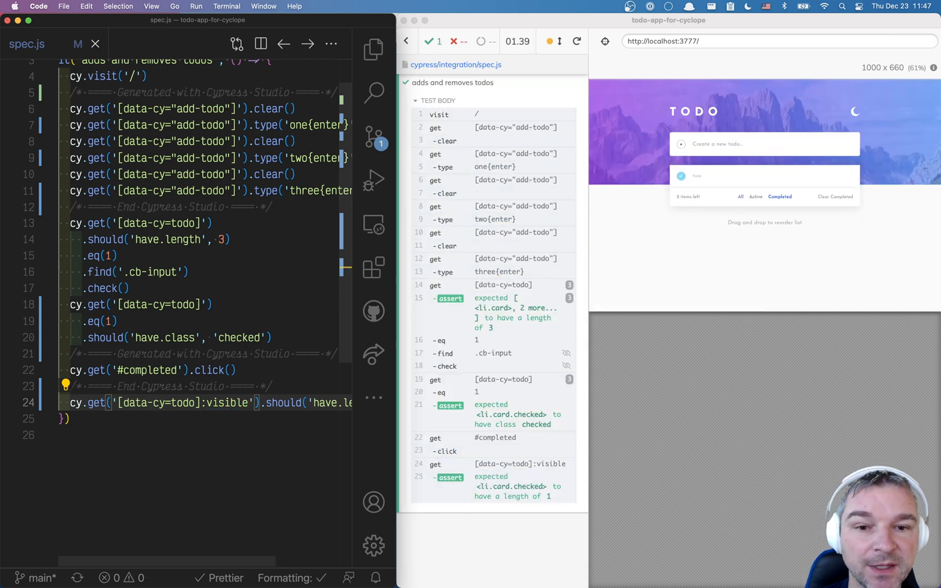
scroll(236, 258, up, 3)
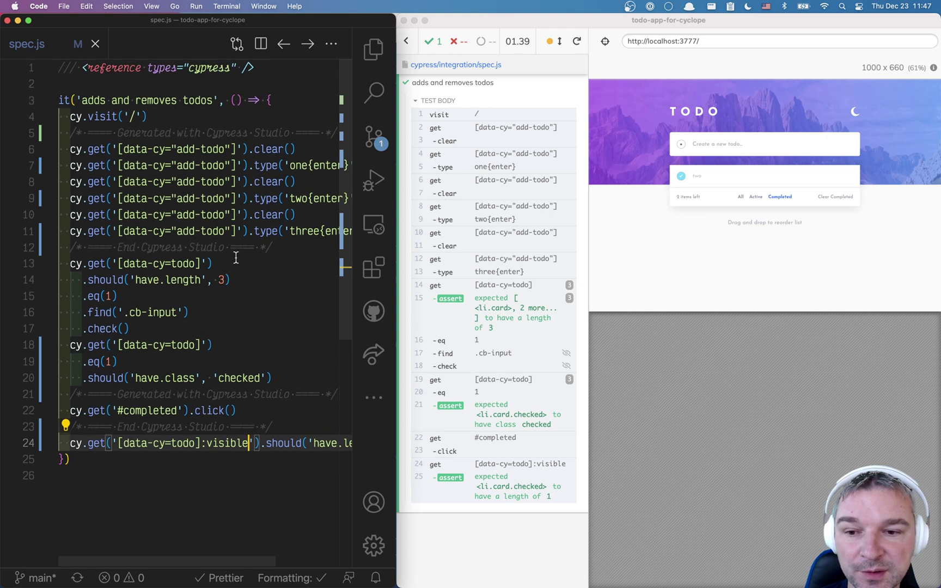
Delete the four Cypress Studio comment lines and save the cleaned spec with the test still passing.
click(237, 136)
key(super+shift+k)
click(231, 232)
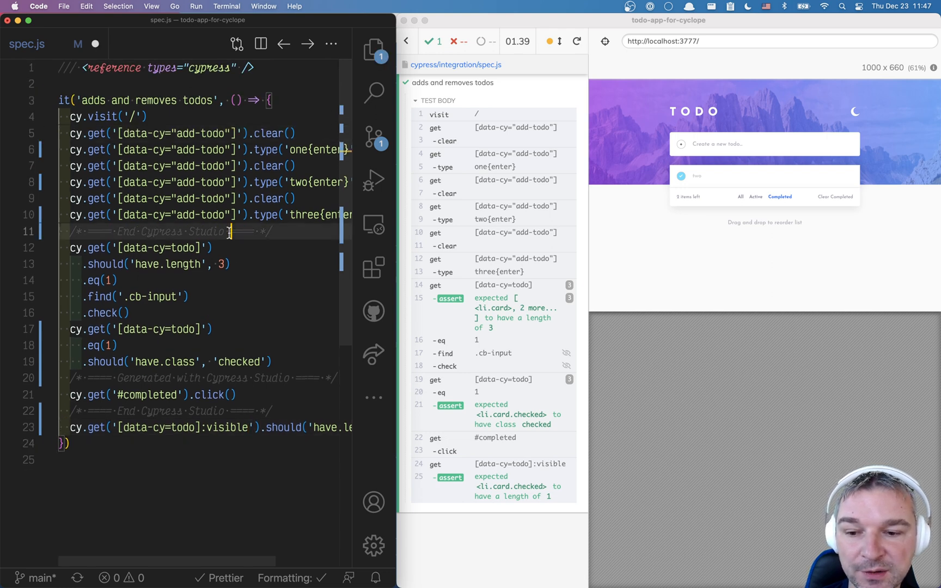
key(super+shift+k)
click(231, 362)
key(super+shift+k)
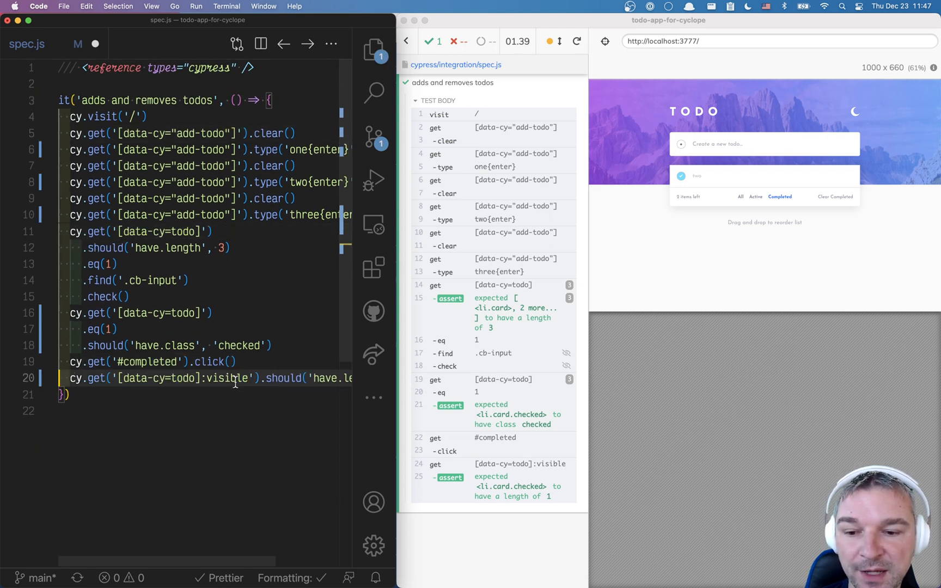
click(236, 382)
key(super+shift+k)
key(super+s)
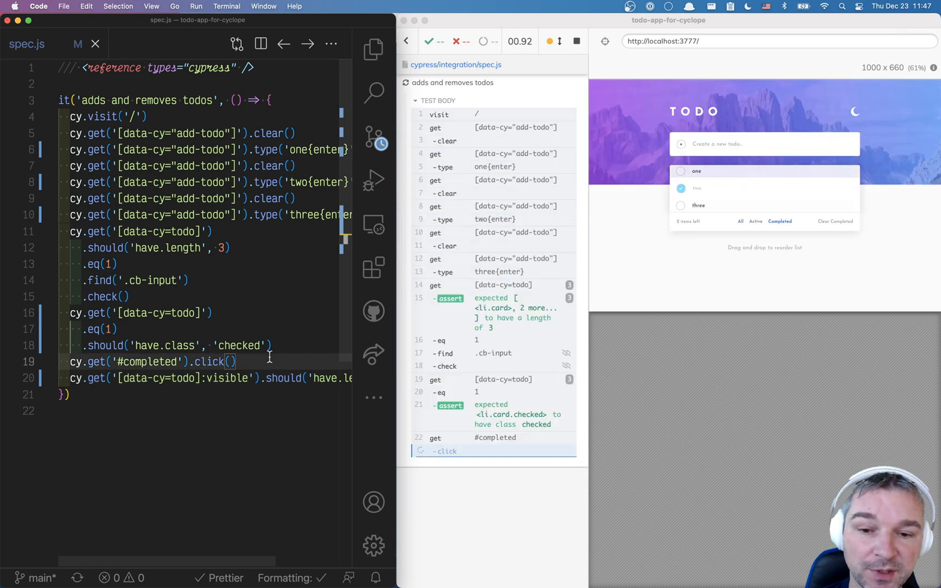